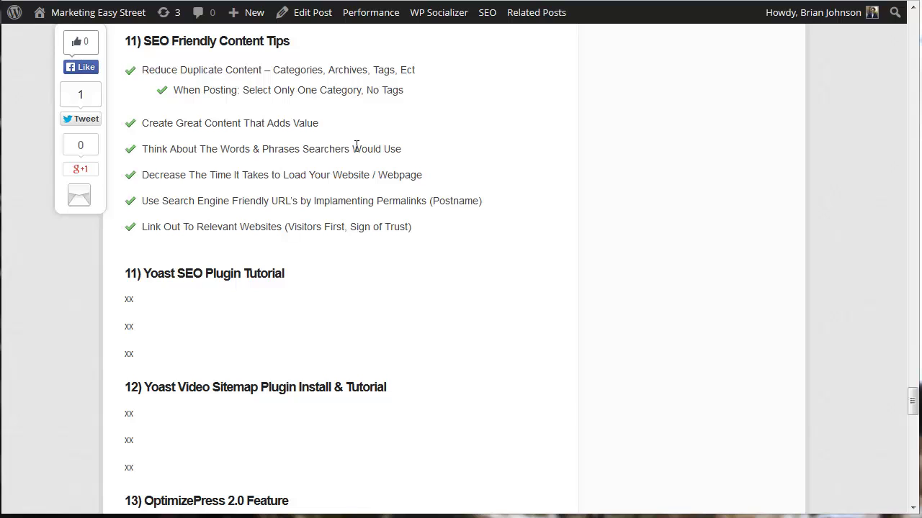
Step: Draw a red check beside the Reduce Duplicate Content tip, then erase the annotation
left_click_drag(413, 229, 135, 88)
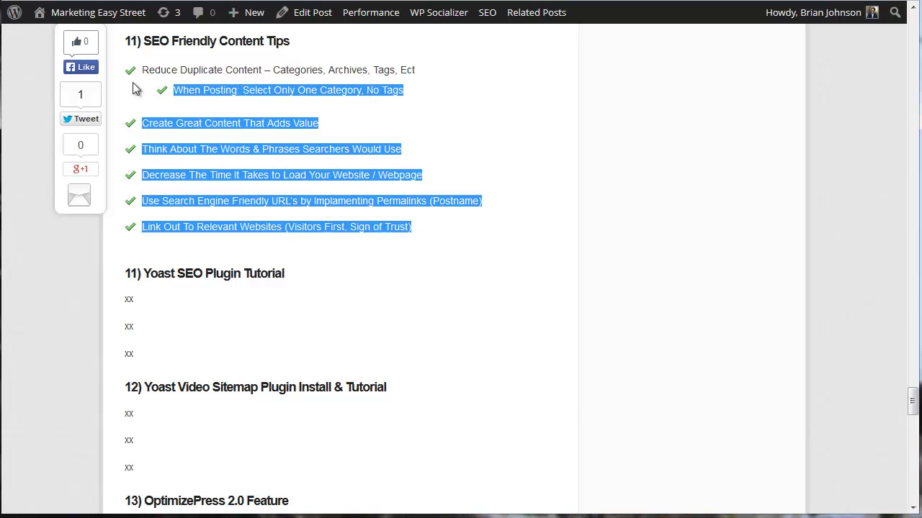
left_click(521, 325)
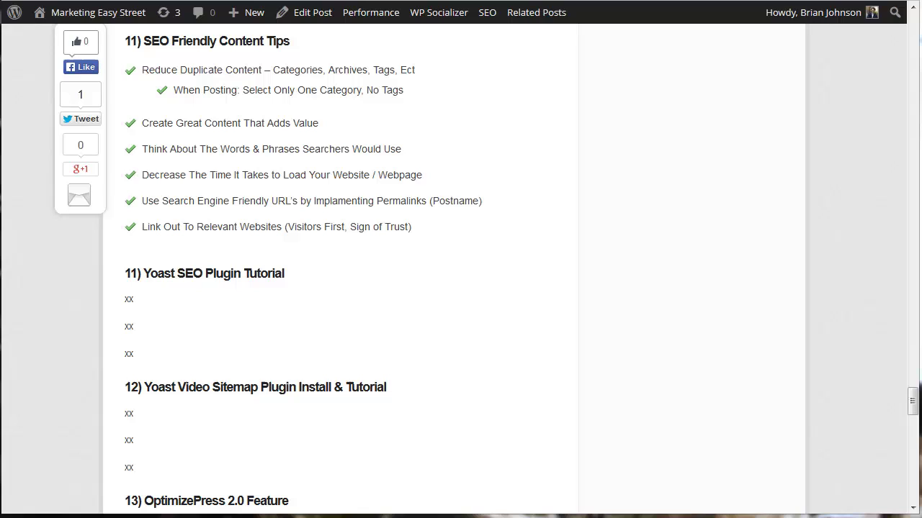
mouse_move(426, 64)
left_mouse_down()
mouse_move(437, 69)
mouse_move(473, 55)
left_mouse_up()
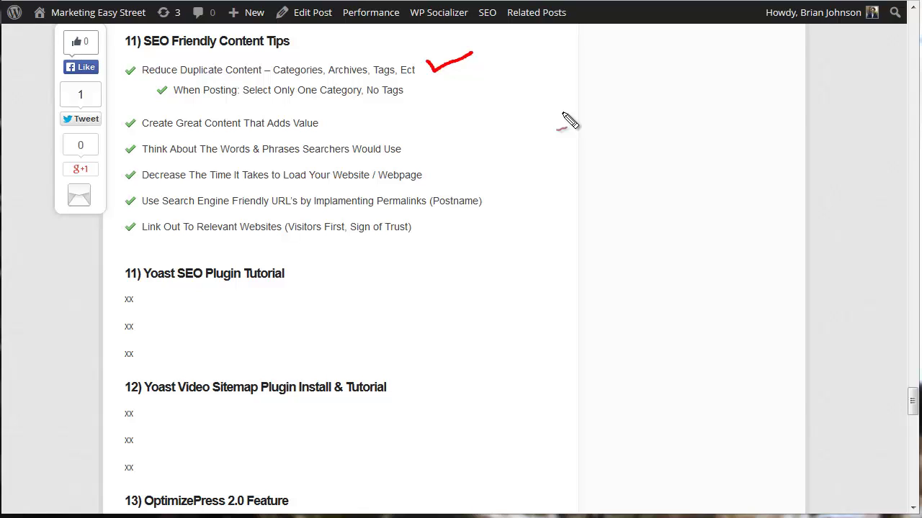
key("Escape")
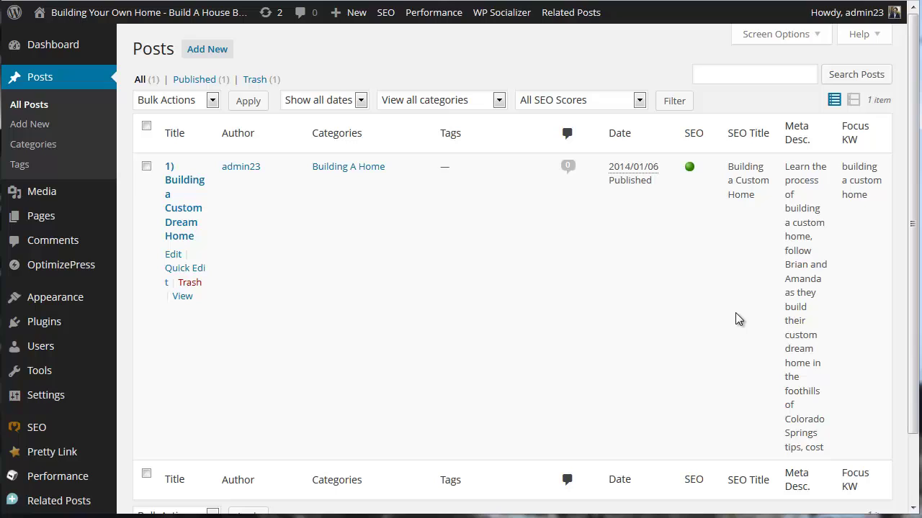
Step: Open the '1) Building a Custom Dream Home' post in the editor and scroll through its content
left_click(188, 216)
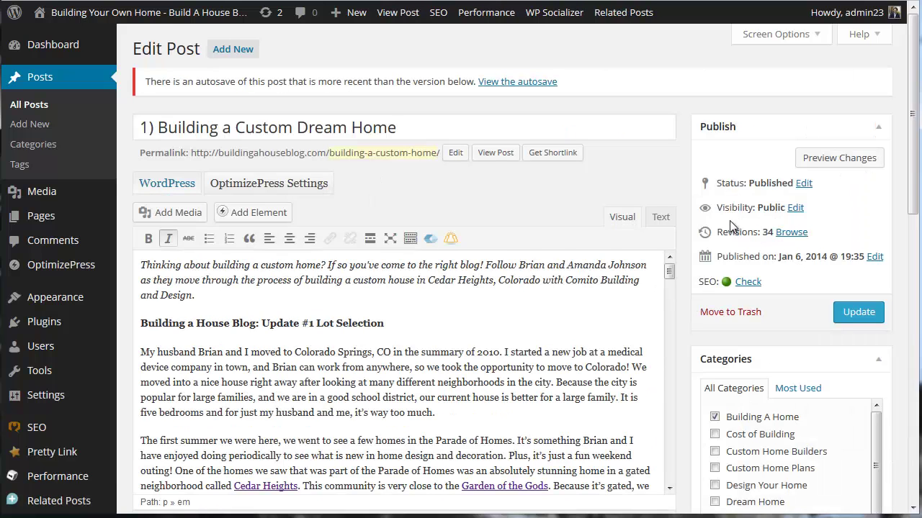
scroll(557, 291, "down", 10)
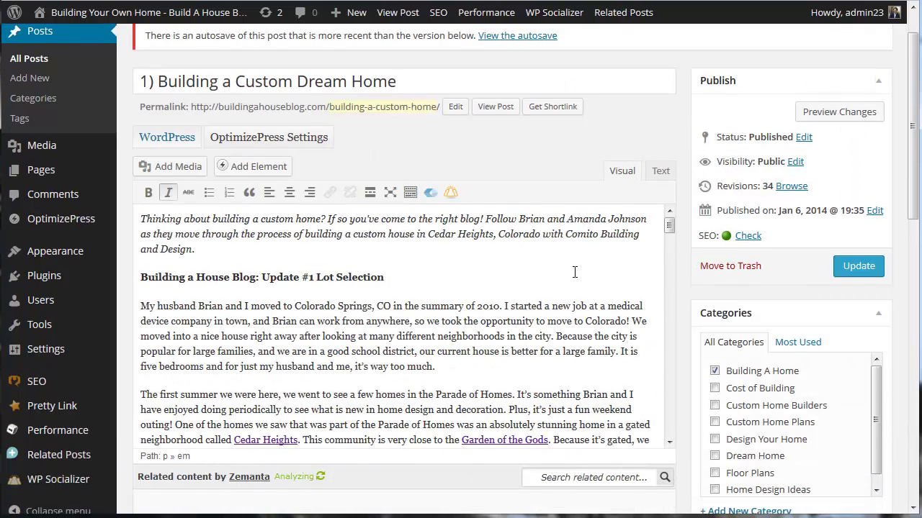
scroll(557, 290, "down", 10)
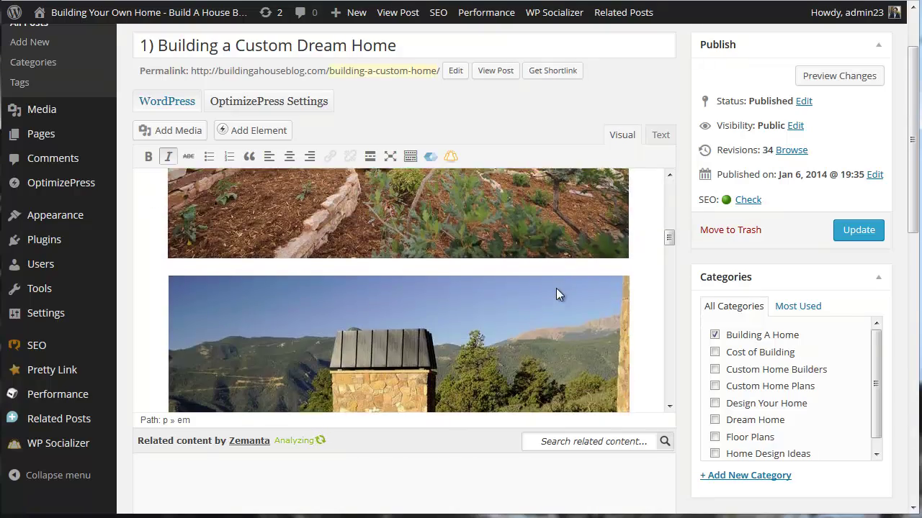
scroll(556, 290, "down", 10)
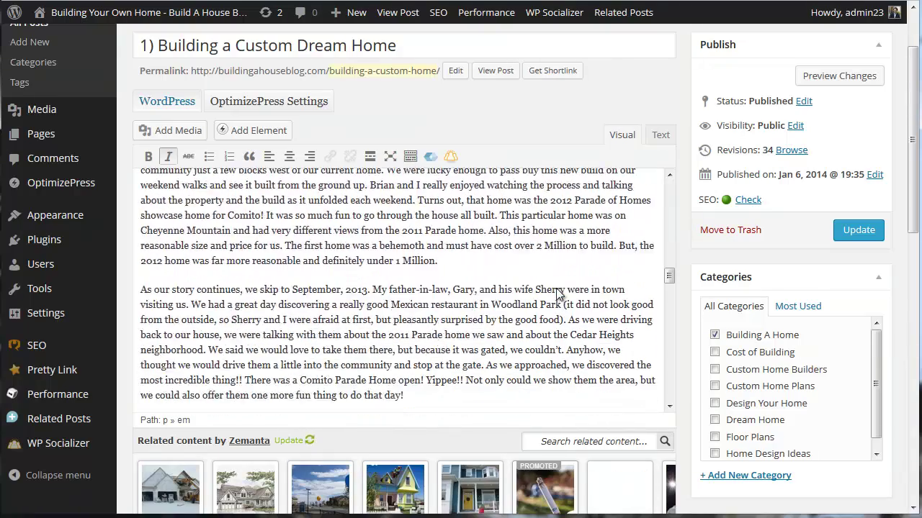
scroll(556, 291, "down", 2)
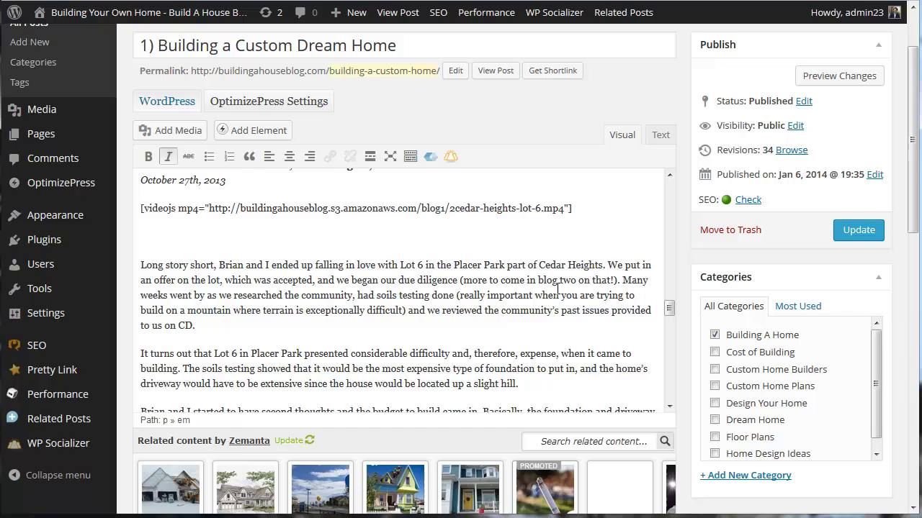
scroll(355, 250, "down", 2)
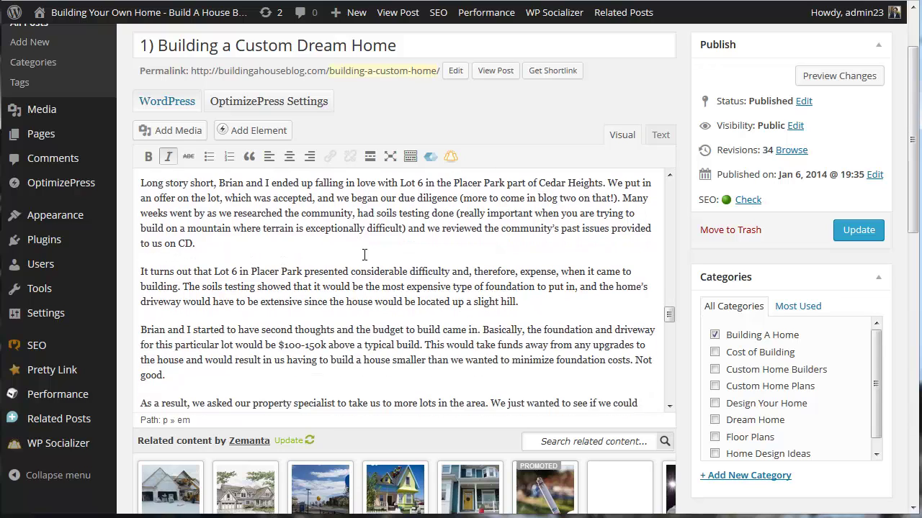
scroll(355, 250, "up", 2)
left_click_drag(573, 208, 133, 204)
left_click(288, 245)
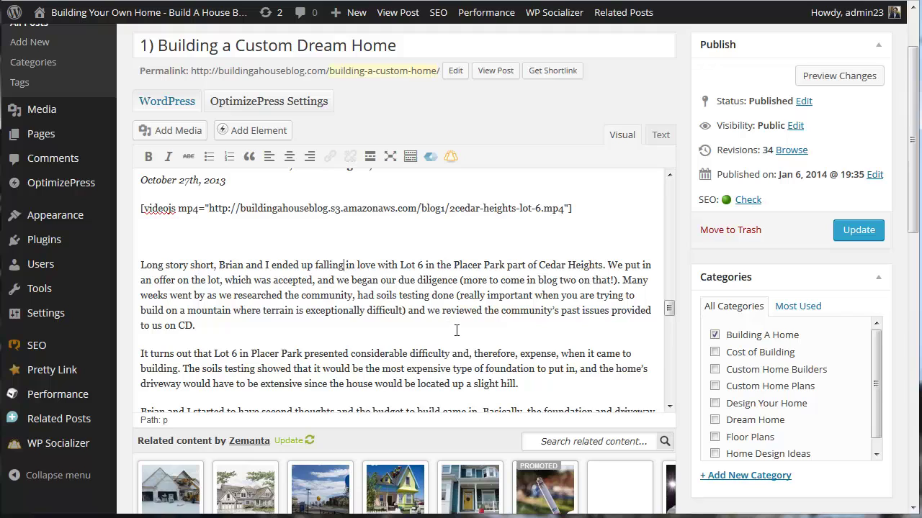
scroll(479, 311, "down", 4)
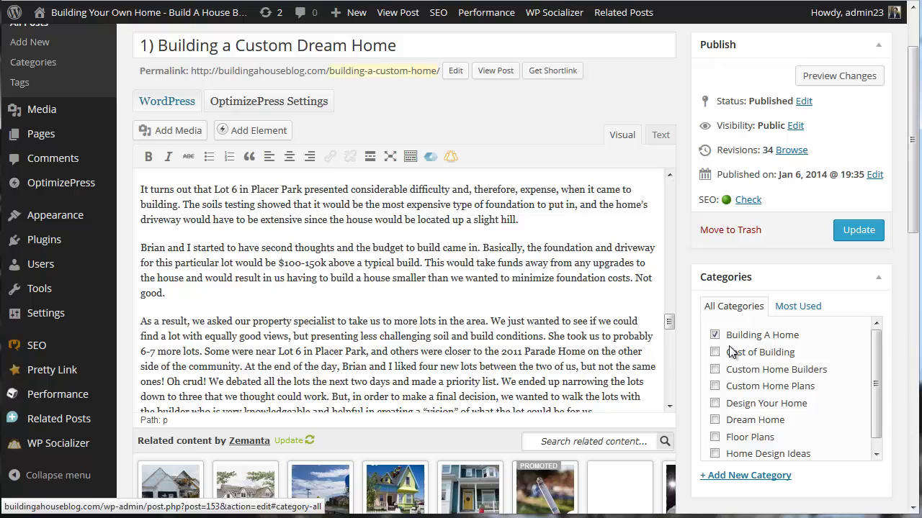
Step: Tick and then untick the Cost of Building and Custom Home Plans categories
left_click(715, 352)
left_click(715, 386)
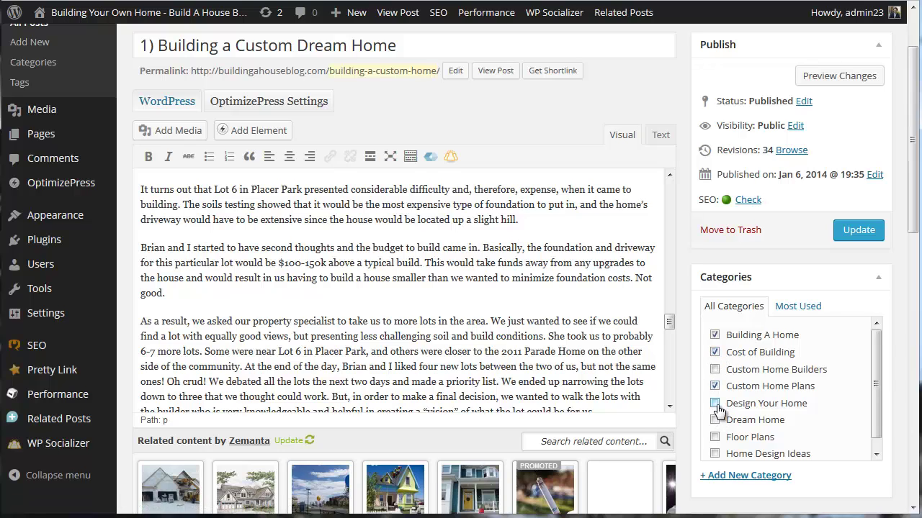
left_click(715, 387)
left_click(715, 352)
scroll(671, 368, "down", 10)
scroll(685, 466, "down", 3)
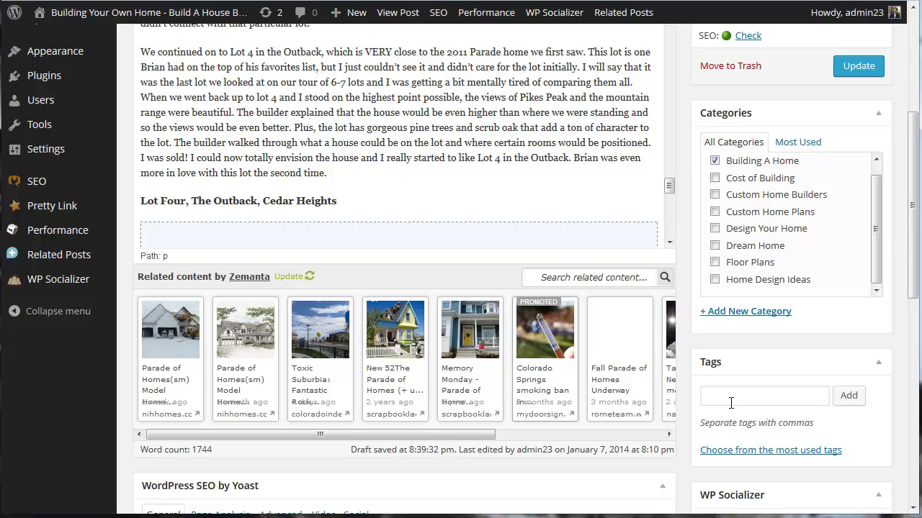
scroll(644, 180, "up", 3)
scroll(679, 183, "up", 2)
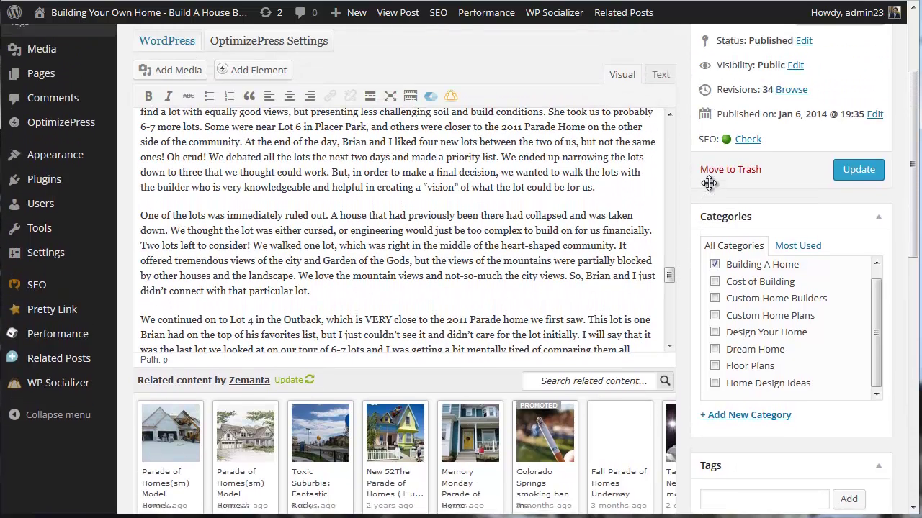
scroll(710, 183, "up", 2)
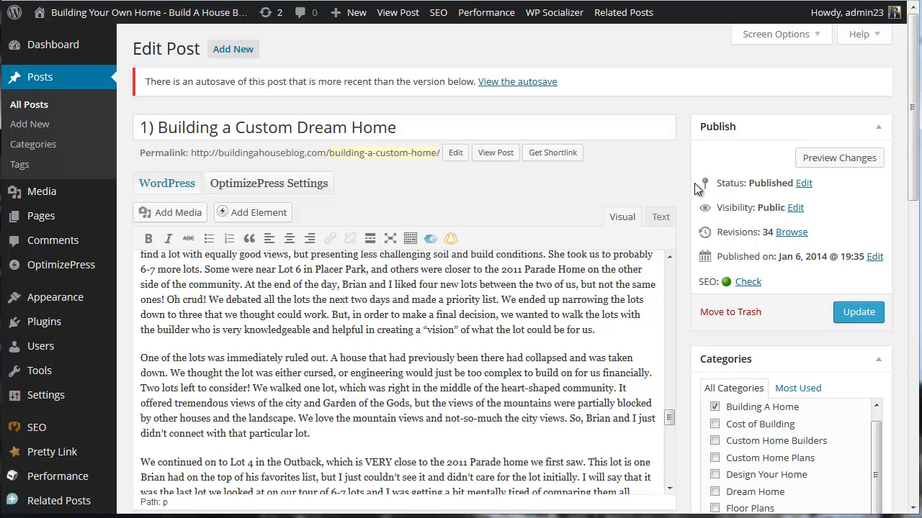
Step: From Appearance > Widgets, drag the Archives widget into the Sidebar below Categories
mouse_move(65, 232)
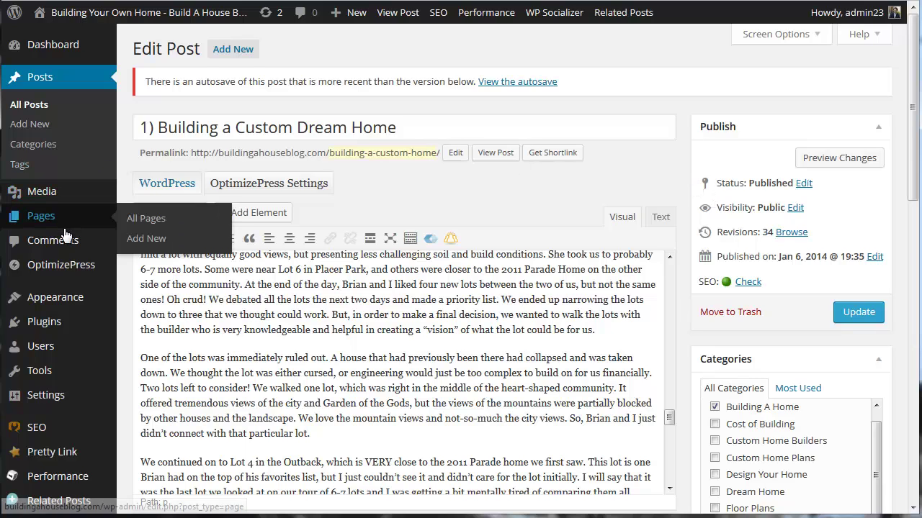
mouse_move(55, 308)
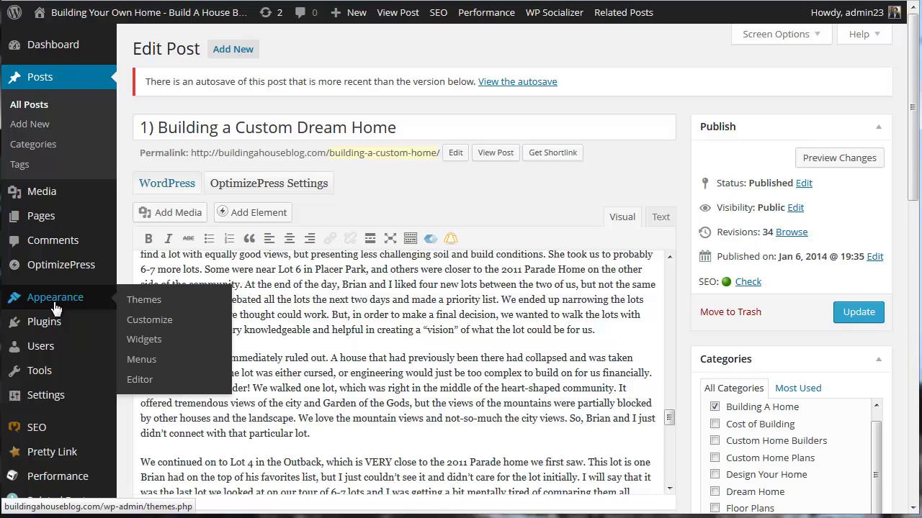
left_click(144, 340)
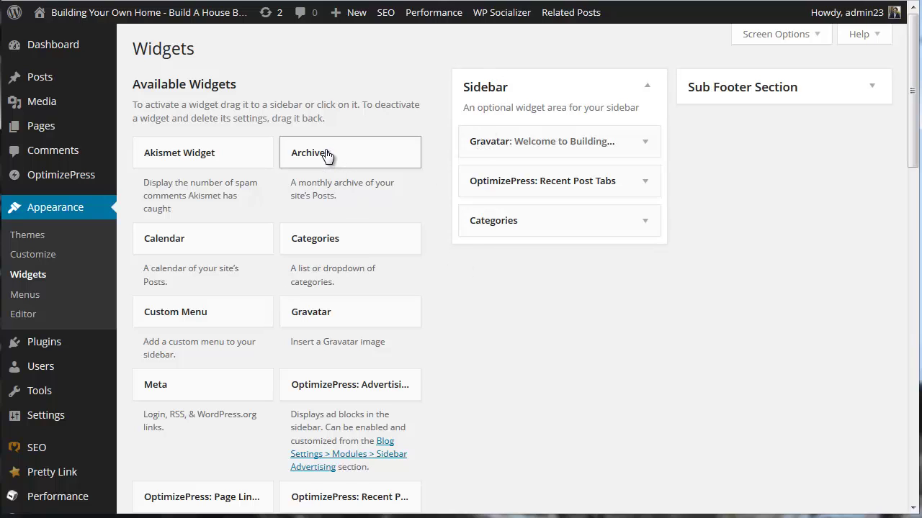
left_click_drag(326, 155, 480, 212)
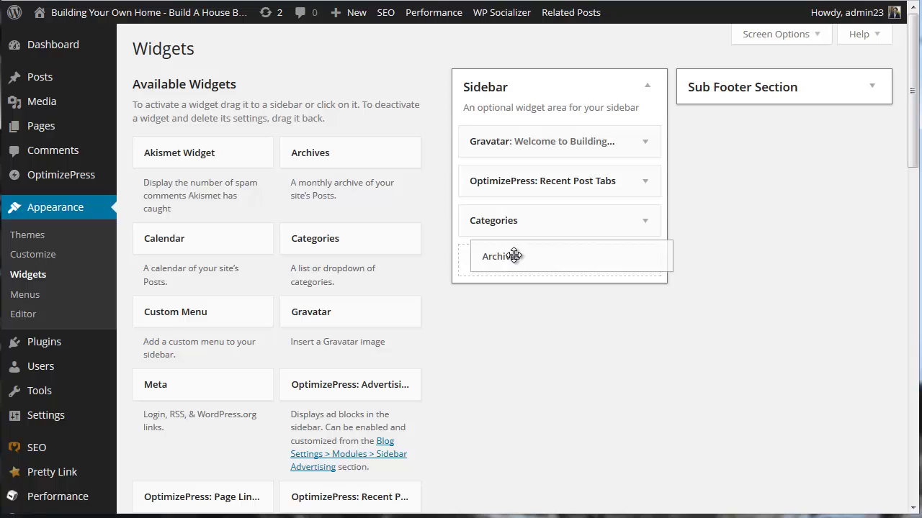
mouse_move(514, 256)
left_mouse_down()
mouse_move(499, 260)
mouse_move(513, 266)
left_mouse_up()
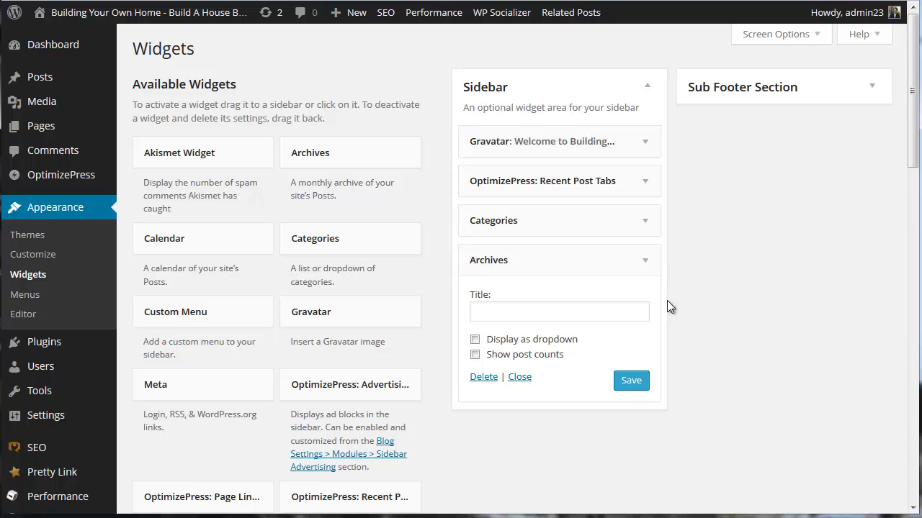
Step: Save the Archives widget and point out the Categories heading in the site sidebar
left_click(630, 386)
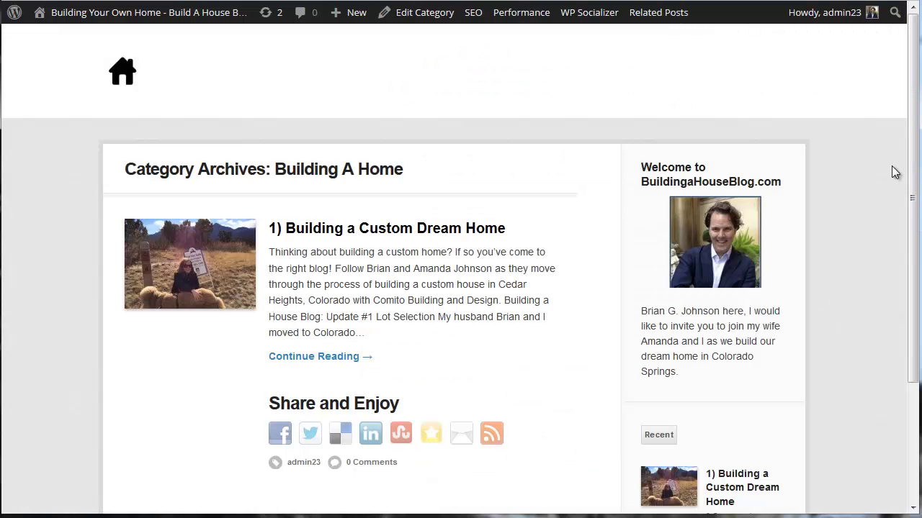
scroll(882, 169, "down", 3)
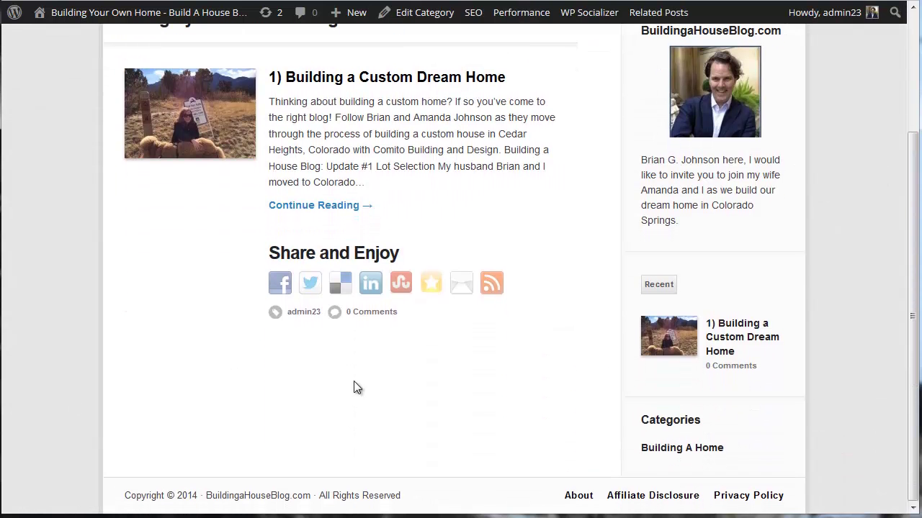
double_click(691, 421)
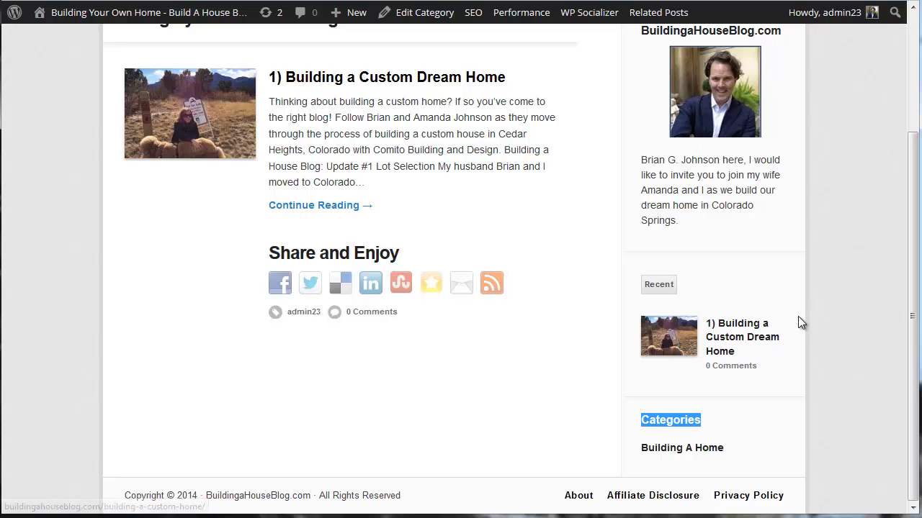
left_click(756, 381)
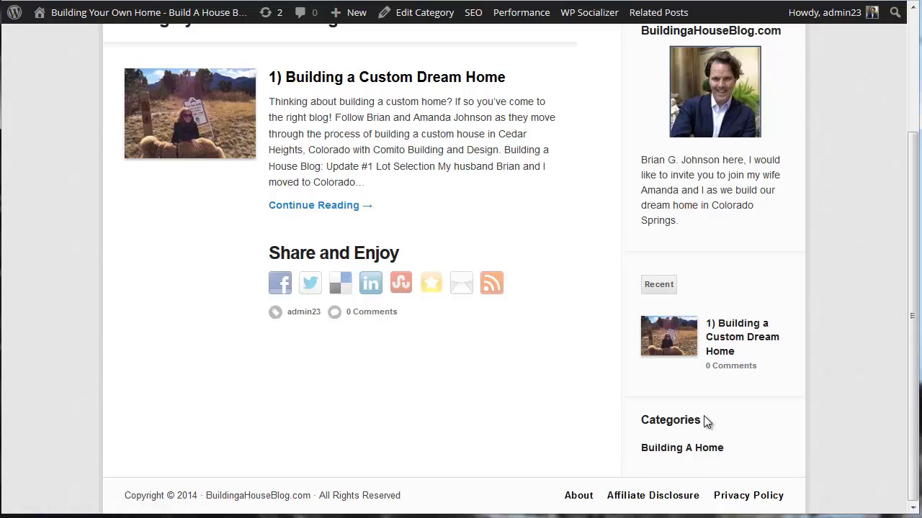
Step: Open the Building A Home category archive, highlighting its /category/building-a-home/ slug and excerpt
left_click(683, 447)
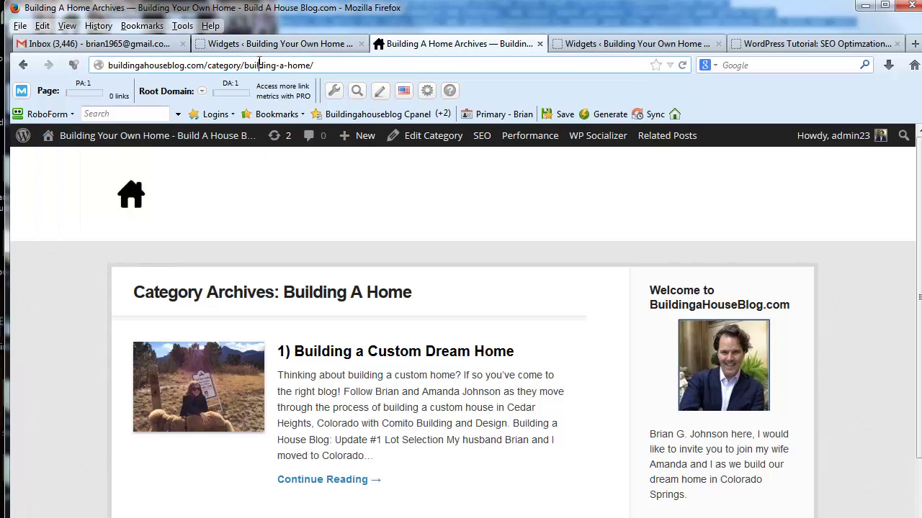
left_click_drag(245, 65, 312, 65)
left_click(499, 317)
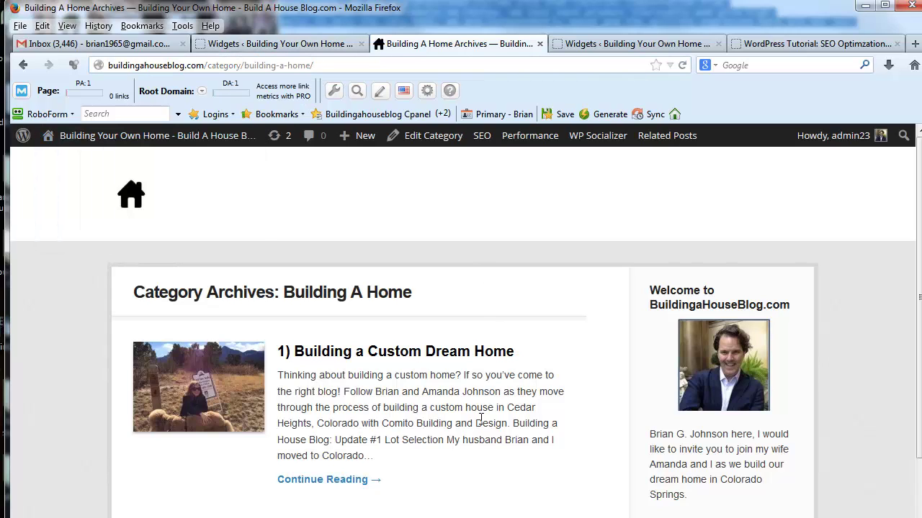
left_click_drag(480, 419, 277, 375)
left_click(493, 393)
scroll(605, 314, "down", 2)
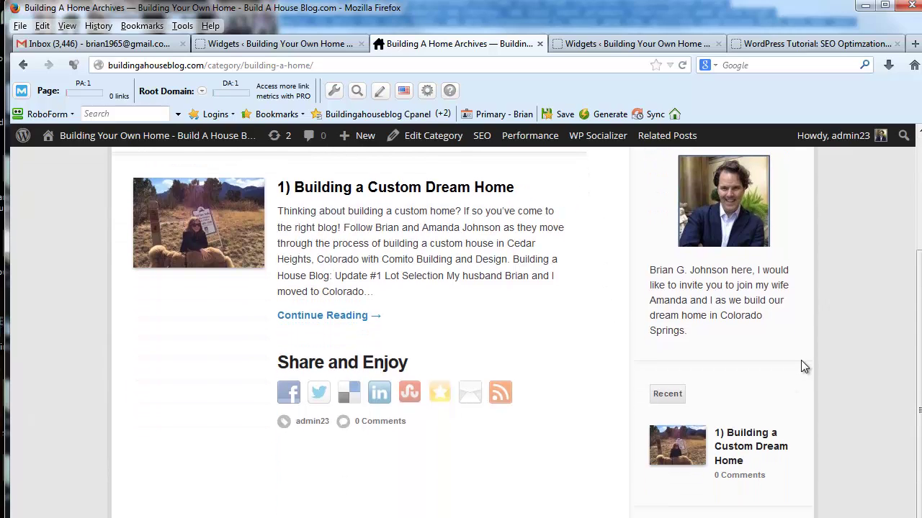
scroll(804, 364, "down", 1)
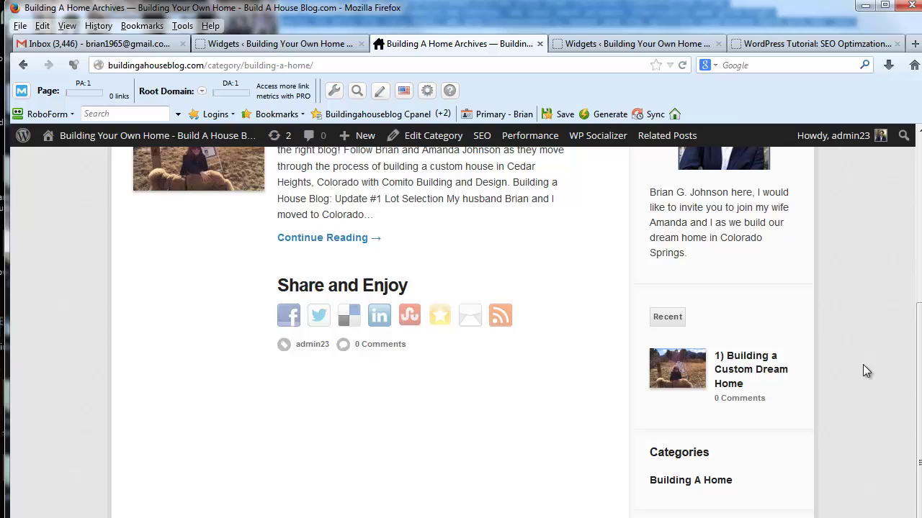
Step: Back on the Widgets page, save the Archives widget settings
left_click(641, 45)
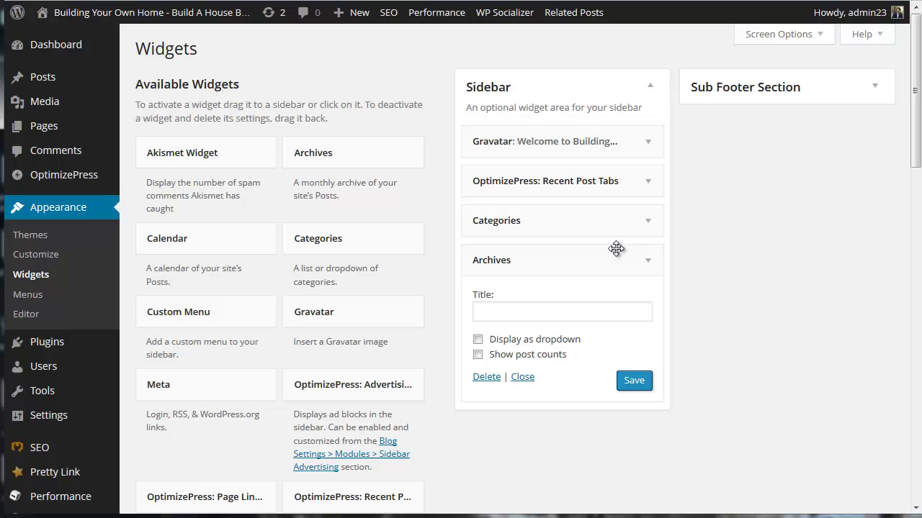
left_click(597, 311)
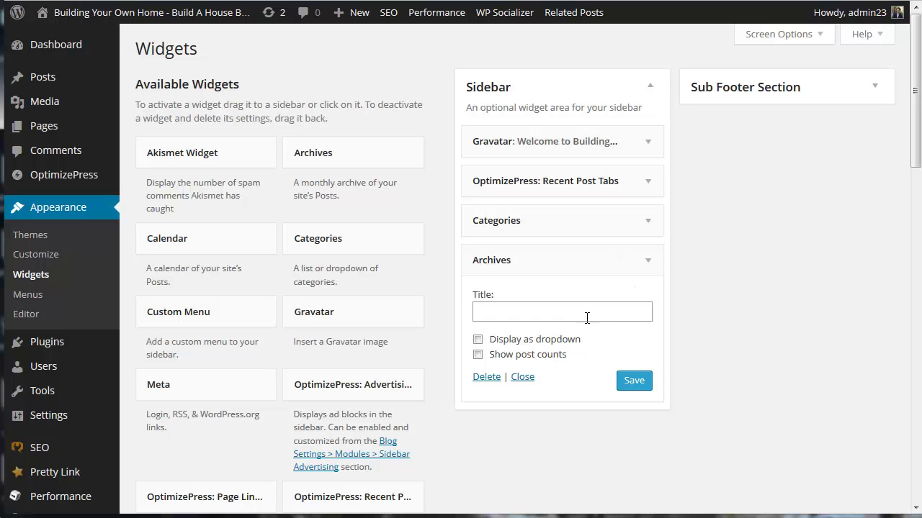
left_click(642, 384)
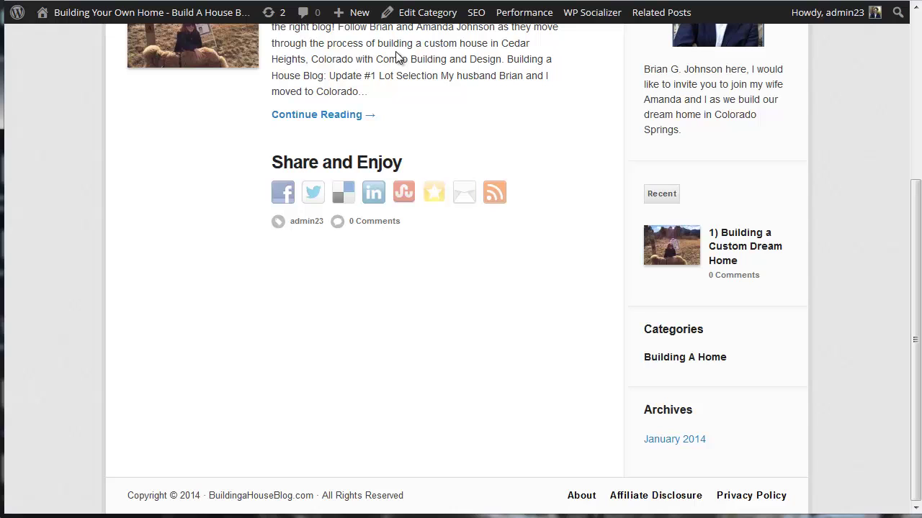
left_click_drag(460, 59, 352, 43)
left_click(469, 105)
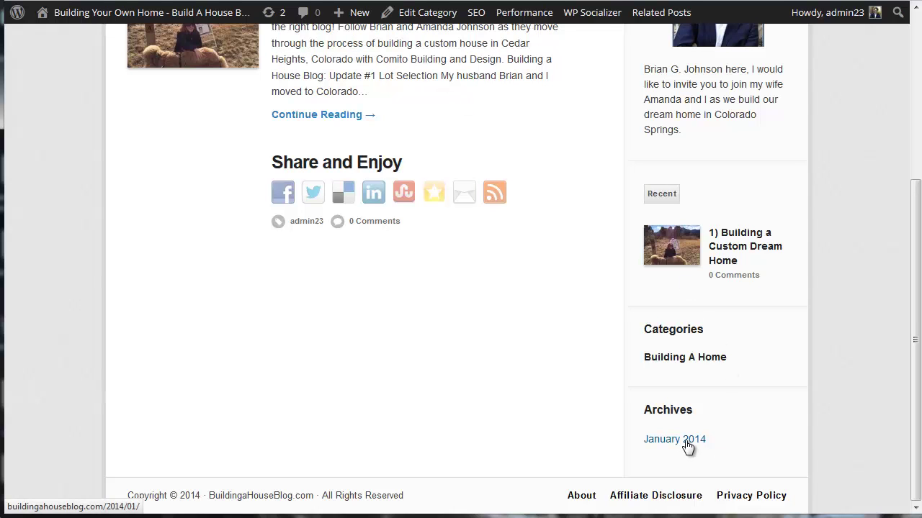
Step: Open the January 2014 archive and check it lists the Building a Custom Dream Home post
left_click(686, 444)
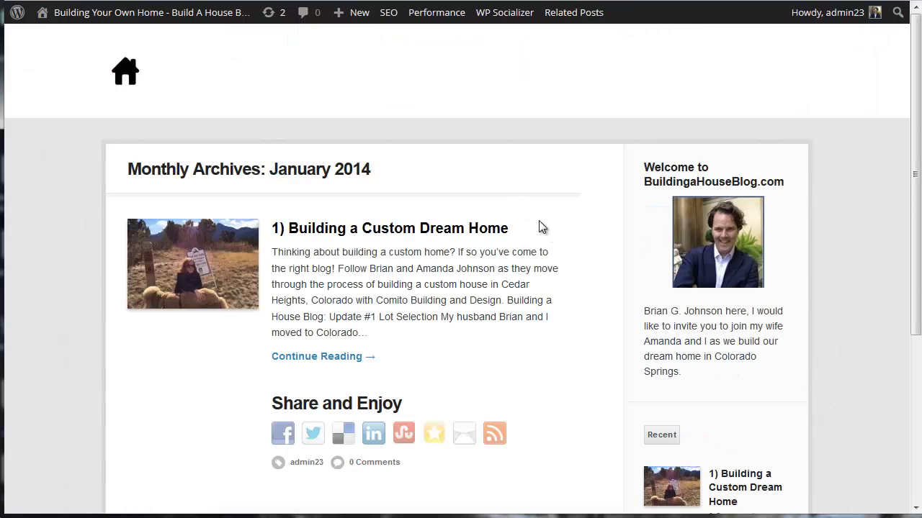
left_click_drag(273, 252, 509, 308)
left_click(526, 302)
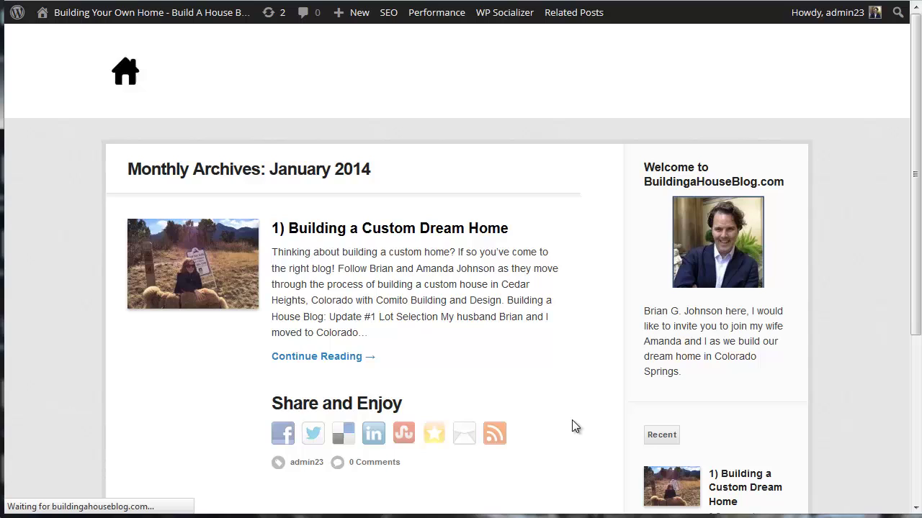
scroll(453, 335, "down", 3)
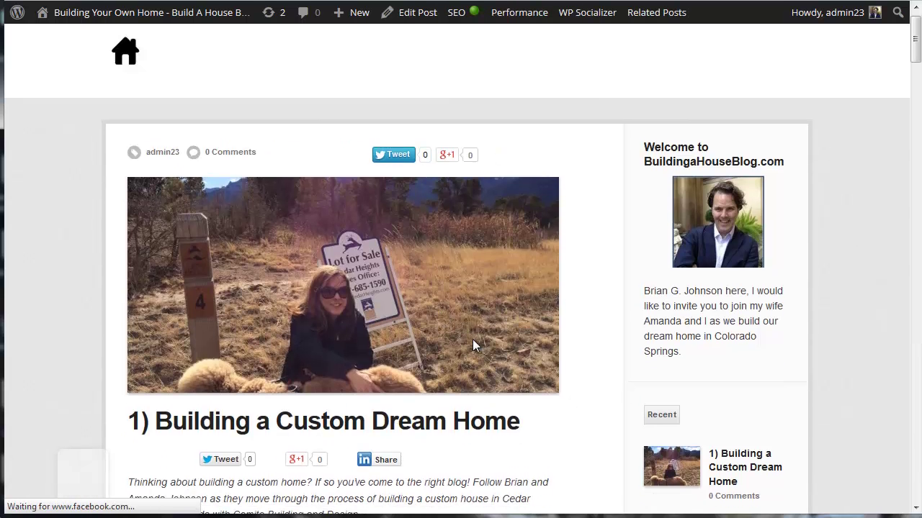
left_click_drag(168, 255, 324, 287)
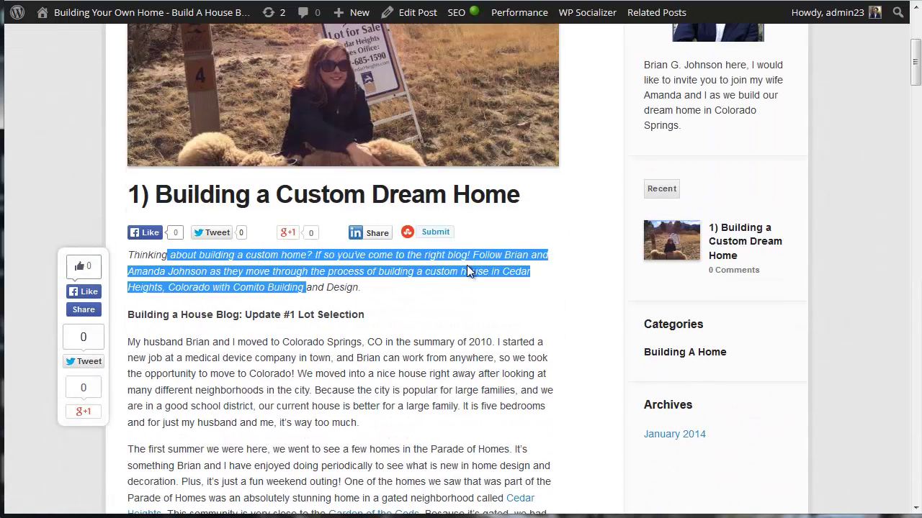
scroll(468, 269, "up", 3)
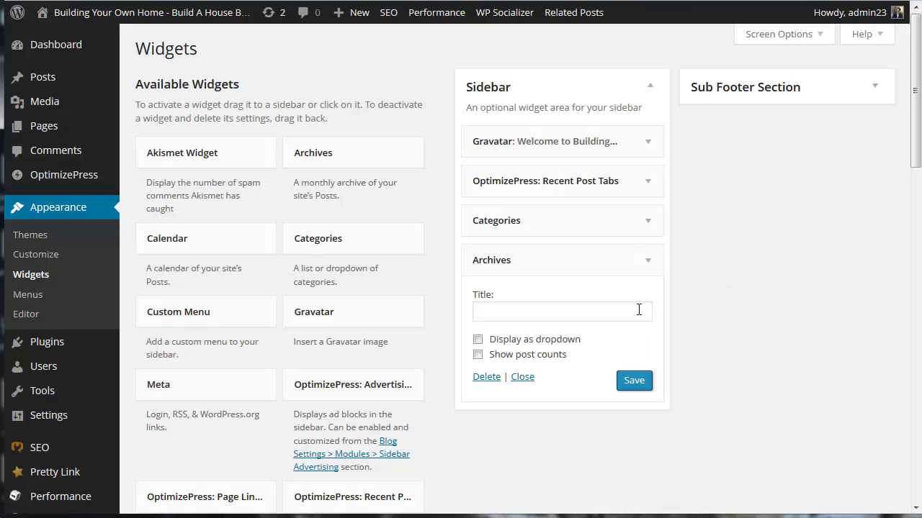
Step: Collapse and drag the Archives widget out of the Sidebar, then open the post for editing
left_click(648, 263)
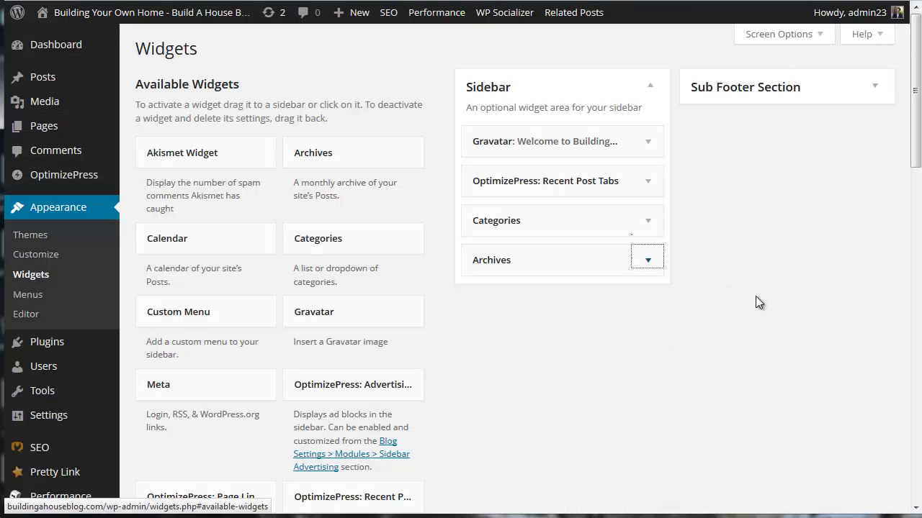
left_click_drag(572, 259, 317, 346)
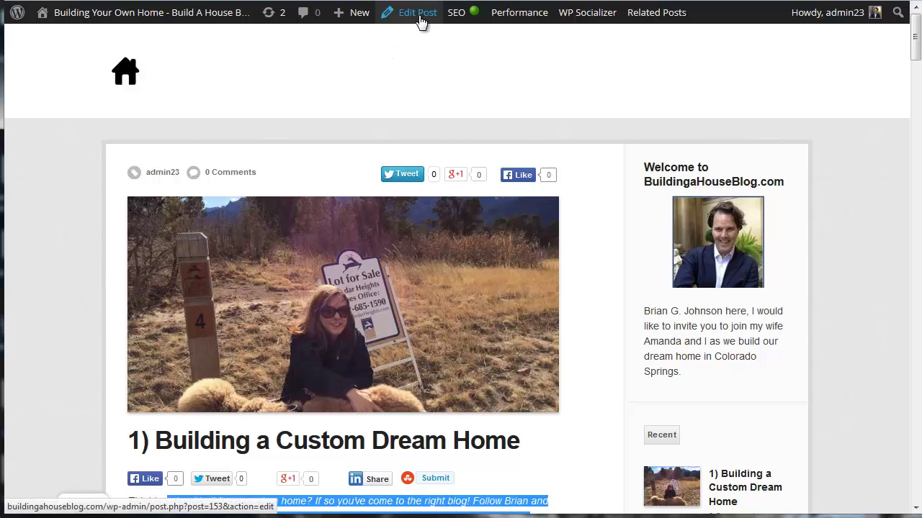
left_click(418, 13)
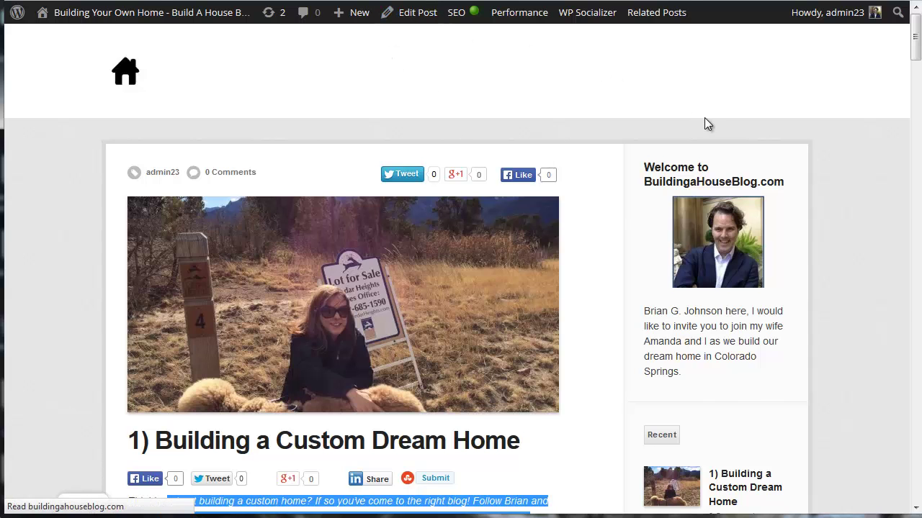
scroll(705, 396, "down", 3)
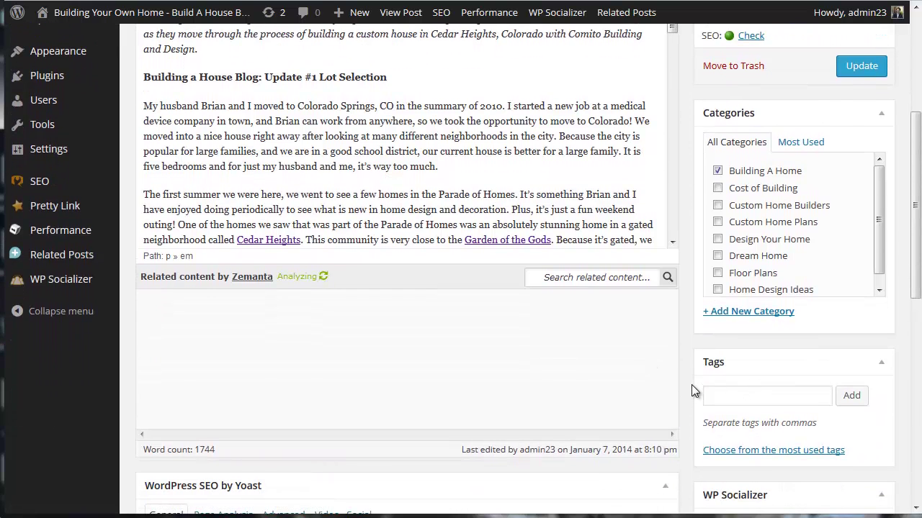
scroll(694, 381, "up", 3)
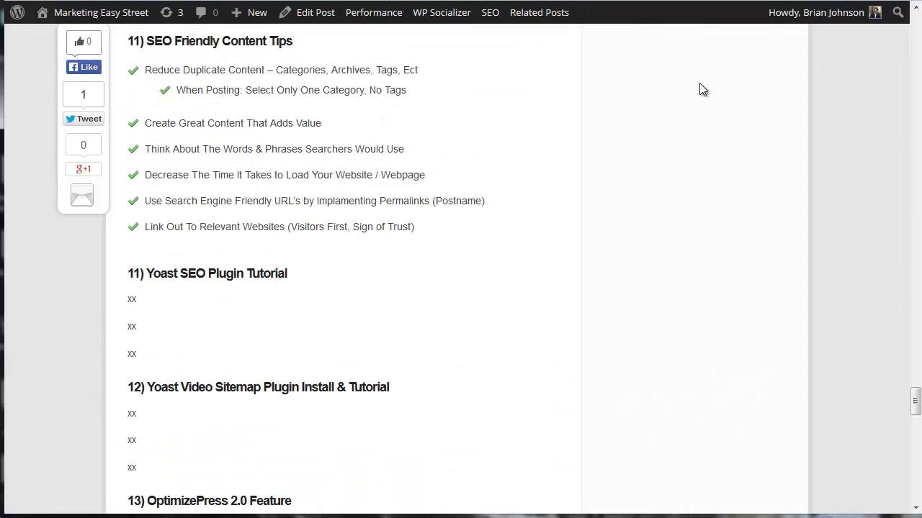
Step: Underline Reduce Duplicate, tick One Category, No Tags and Create Great Content, then erase the marks
scroll(509, 233, "down", 1)
scroll(510, 232, "up", 2)
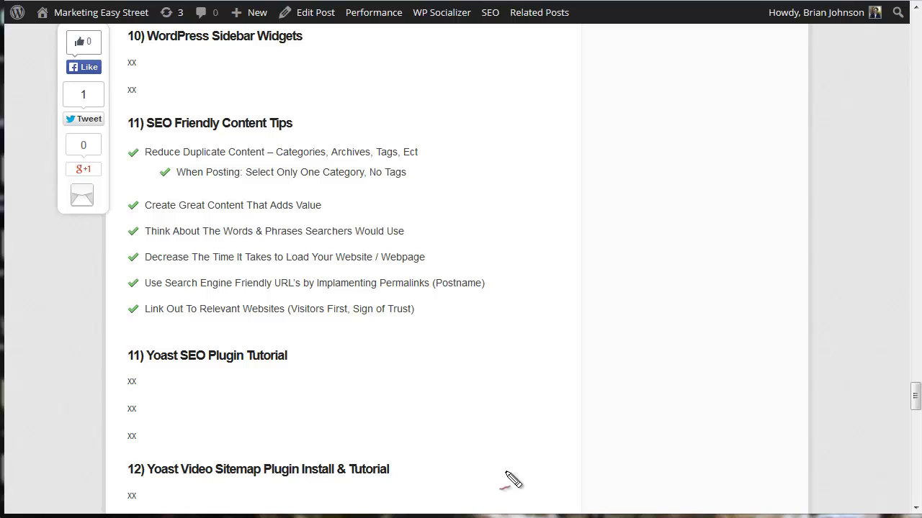
left_click_drag(155, 162, 230, 163)
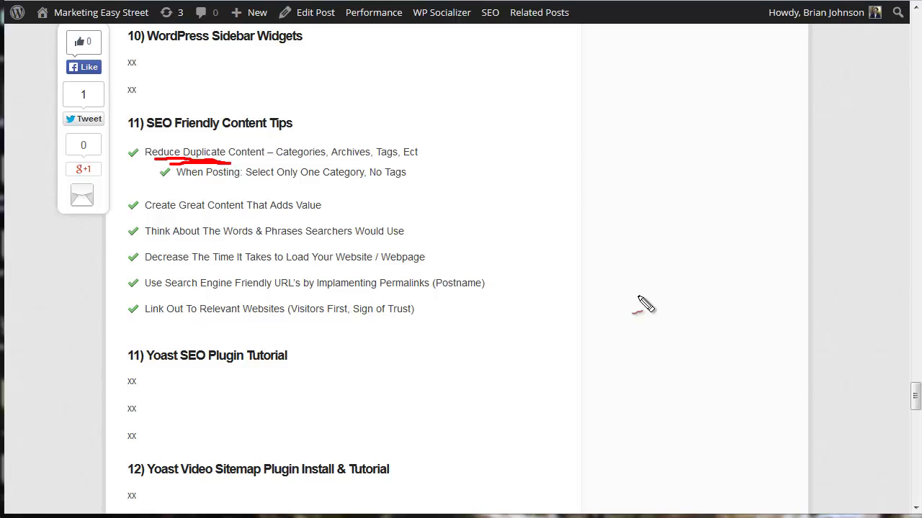
mouse_move(353, 165)
left_mouse_down()
mouse_move(388, 148)
mouse_move(458, 153)
left_mouse_up()
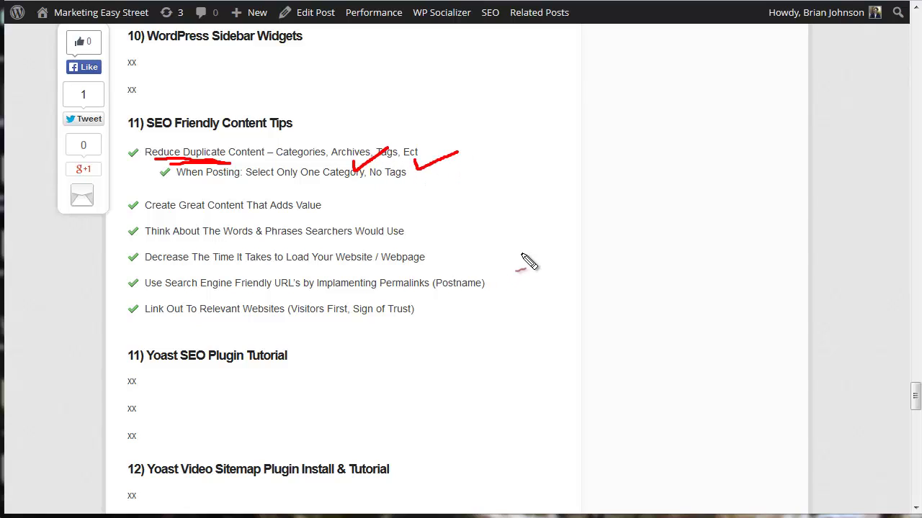
left_click_drag(330, 203, 371, 196)
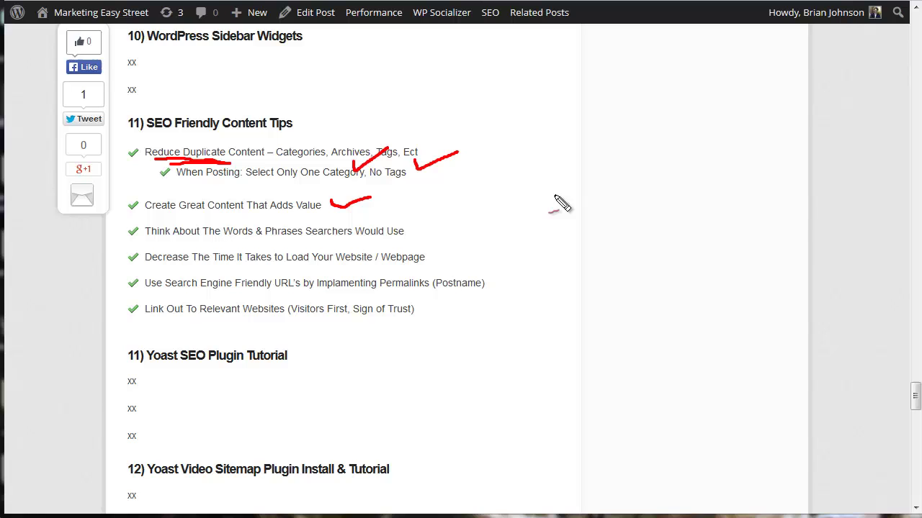
key("Escape")
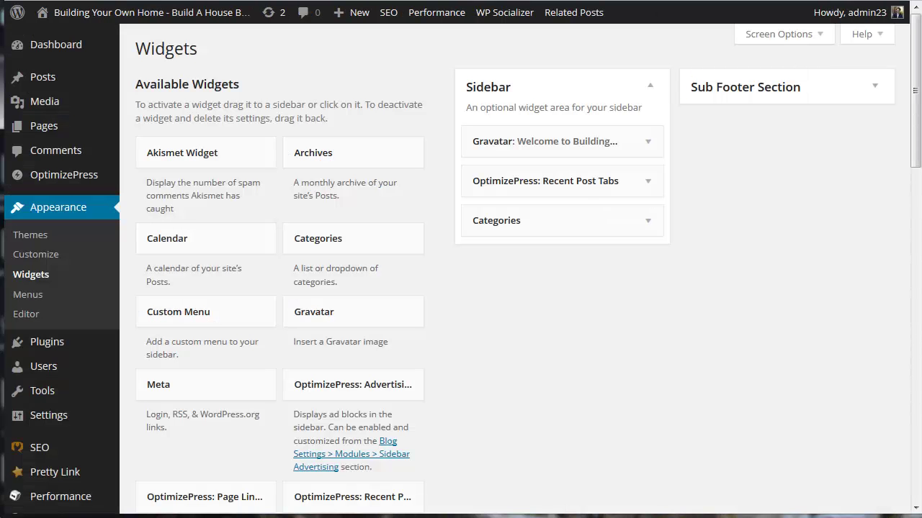
Step: Expand the Categories widget settings, then go to the live blog's front page
left_click(648, 220)
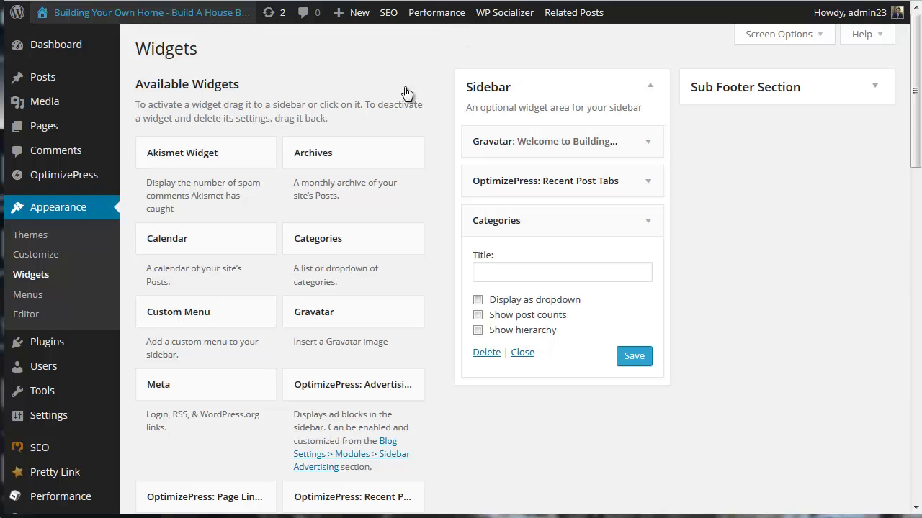
left_click(190, 18)
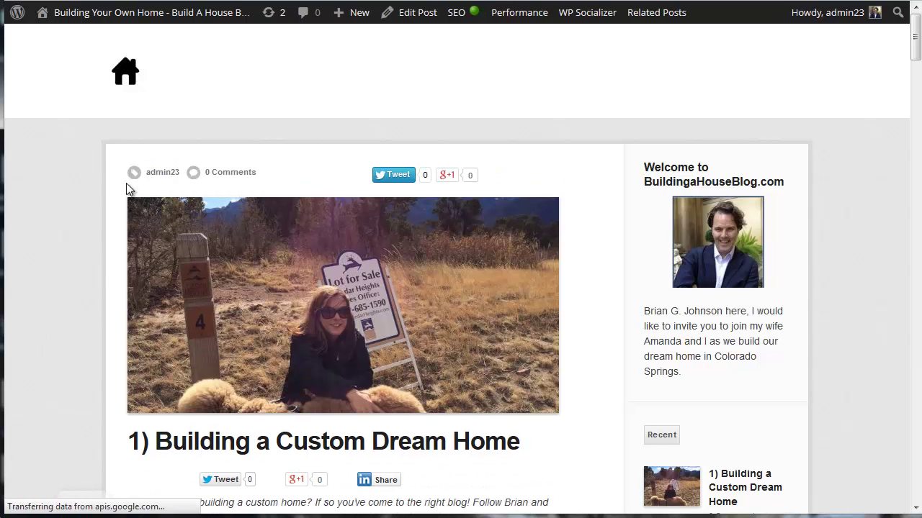
Step: Scroll to the Lot Six video in the post, play it and pause at 0:04
scroll(51, 205, "down", 9)
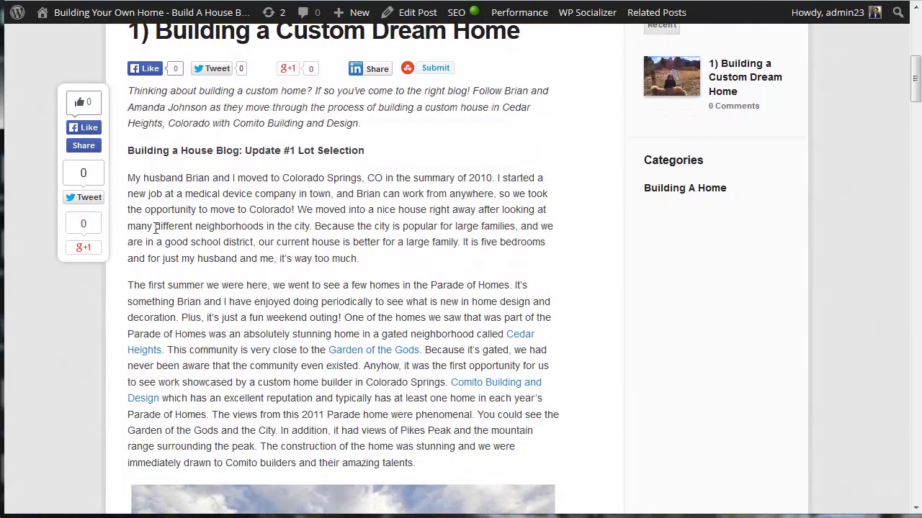
scroll(188, 224, "down", 7)
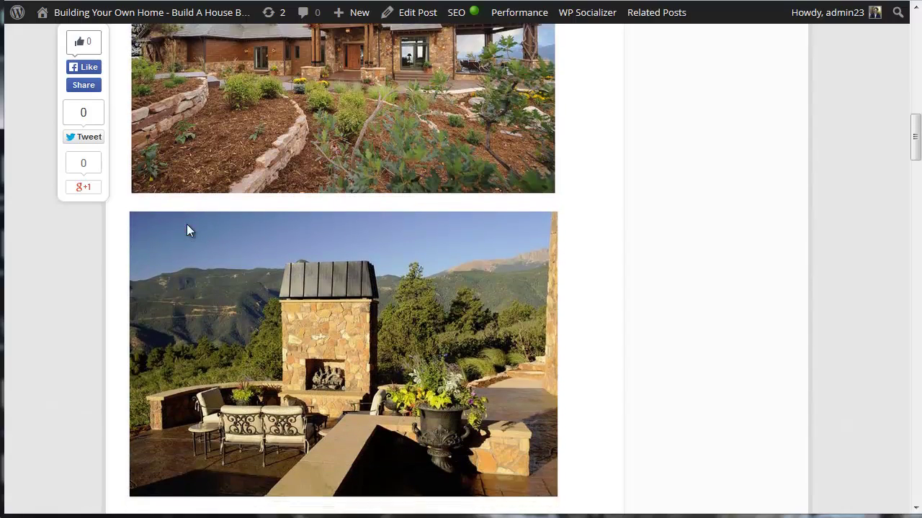
scroll(187, 224, "down", 7)
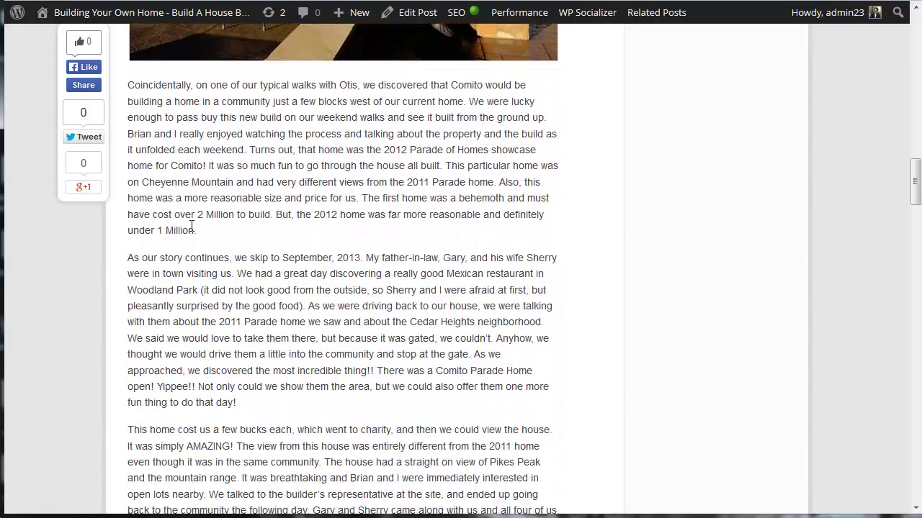
scroll(195, 230, "down", 4)
left_click(358, 269)
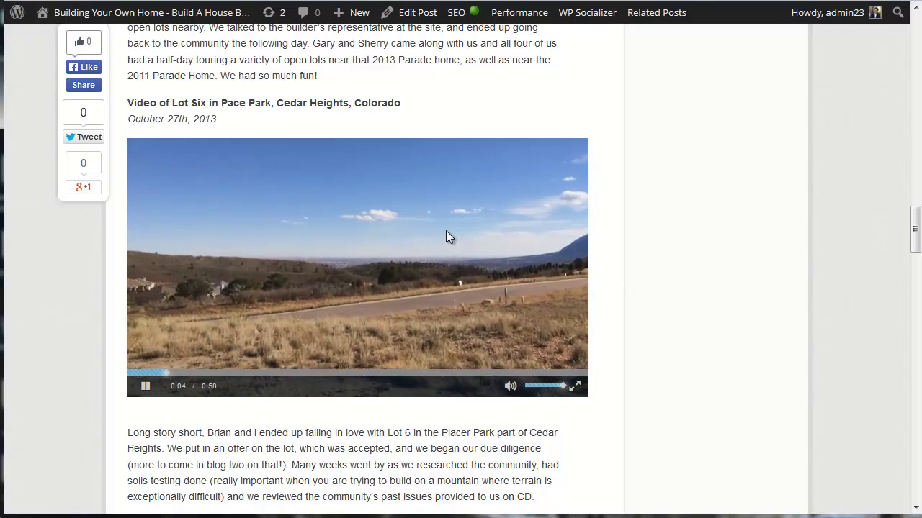
left_click(446, 232)
scroll(693, 214, "down", 2)
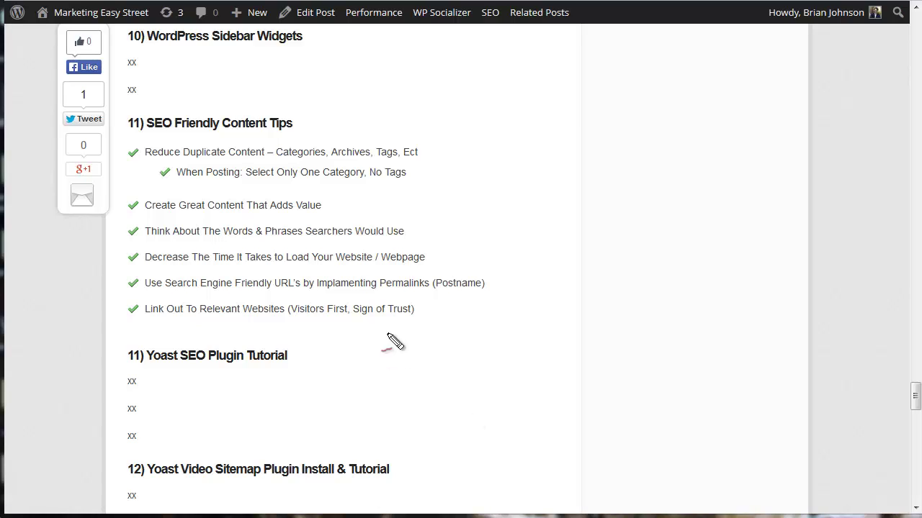
Step: Draw red arrows toward the Think About The Words tip, erase them, then underline 'Think About'
mouse_move(329, 193)
left_mouse_down()
mouse_move(331, 205)
mouse_move(372, 193)
left_mouse_up()
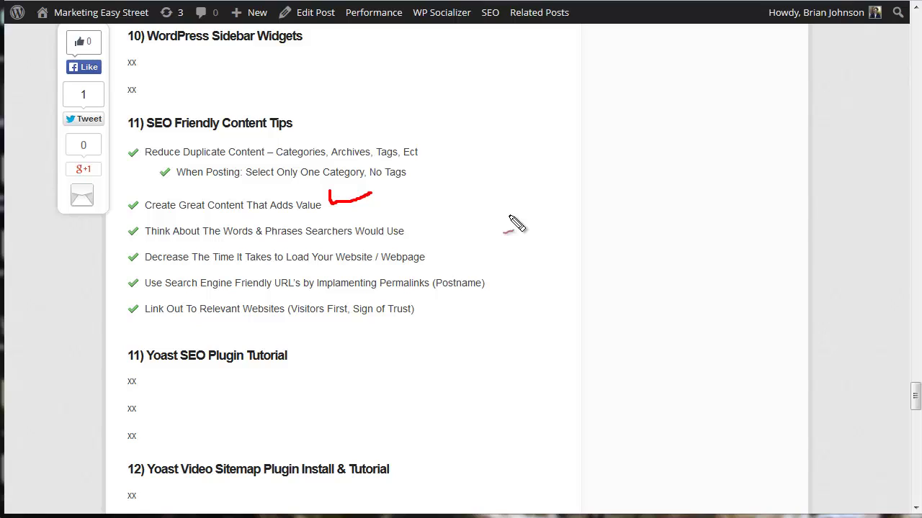
left_click(467, 204)
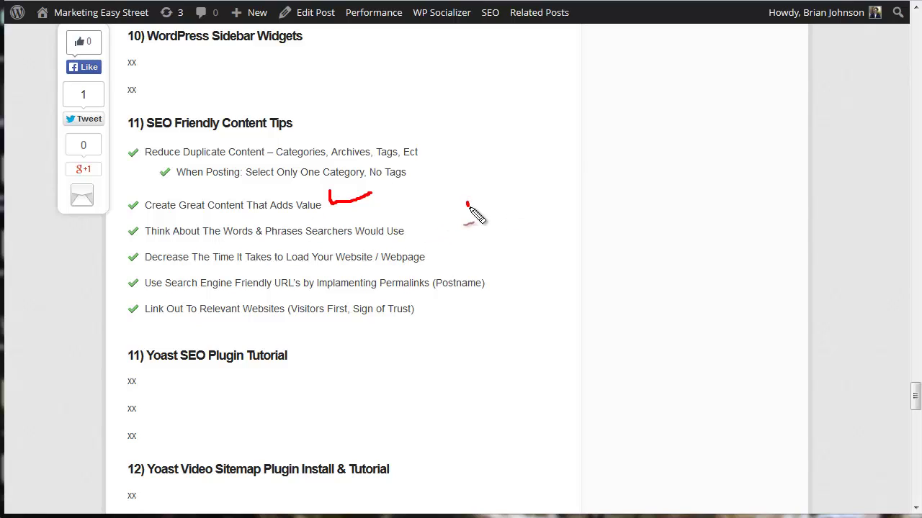
mouse_move(467, 204)
left_mouse_down()
mouse_move(428, 237)
mouse_move(432, 231)
left_mouse_up()
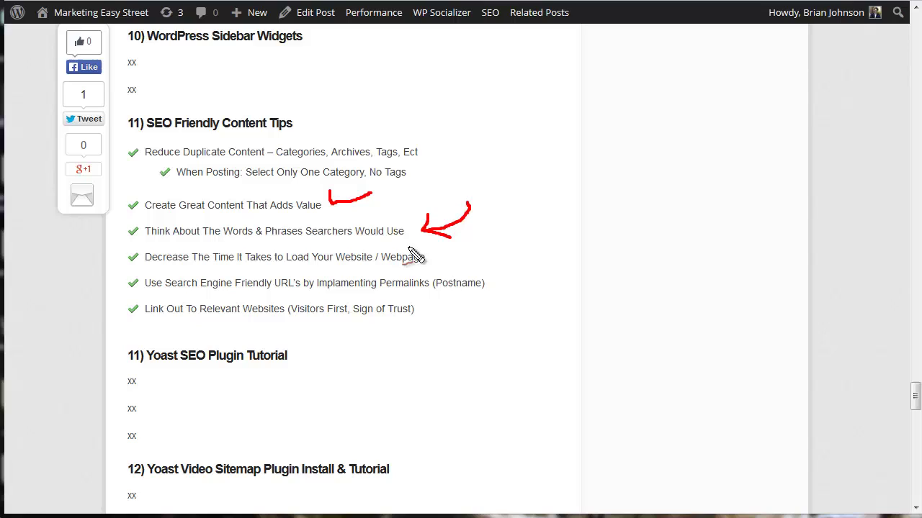
mouse_move(148, 241)
left_mouse_down()
mouse_move(198, 243)
mouse_move(150, 244)
left_mouse_up()
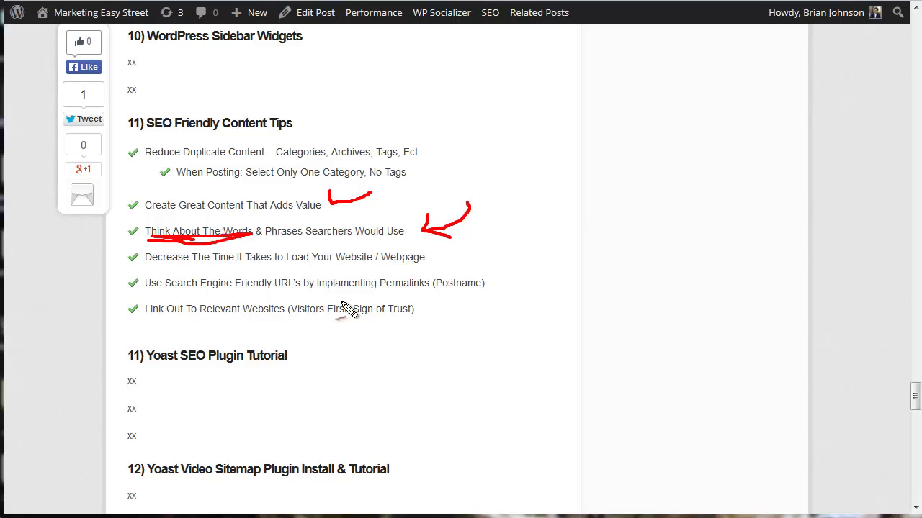
key("Escape")
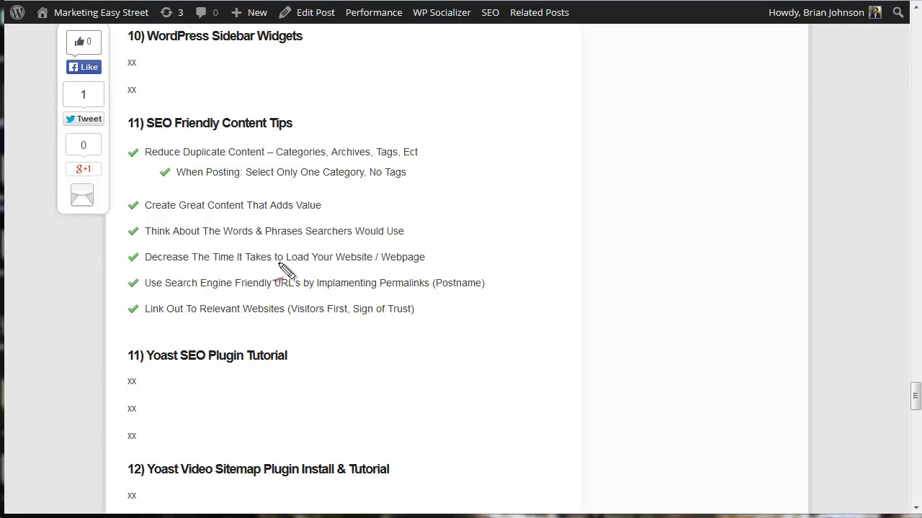
left_click_drag(195, 259, 183, 262)
left_click_drag(147, 241, 318, 237)
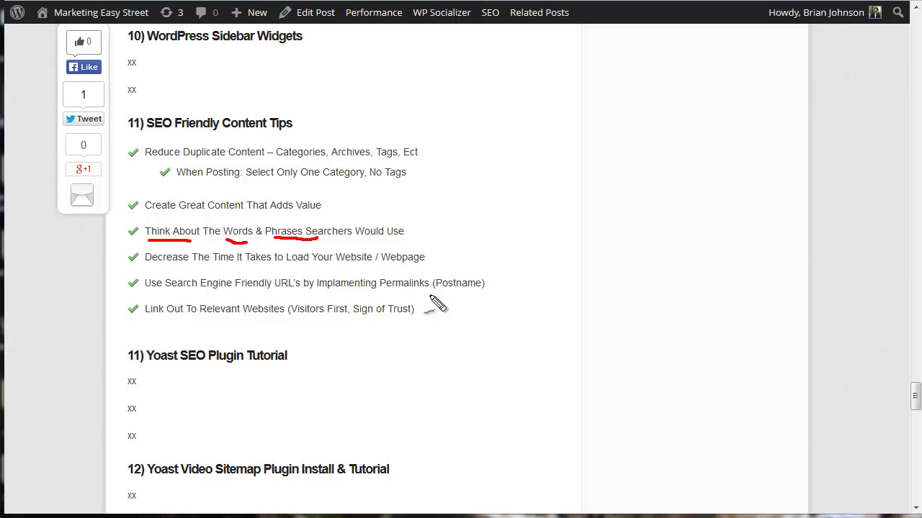
Step: Draw red arrows to the 11) Yoast SEO Plugin Tutorial and 12) Video Sitemap headings, underlining 'Yoast SEO'
mouse_move(479, 304)
left_mouse_down()
mouse_move(480, 350)
mouse_move(444, 367)
mouse_move(458, 379)
left_mouse_up()
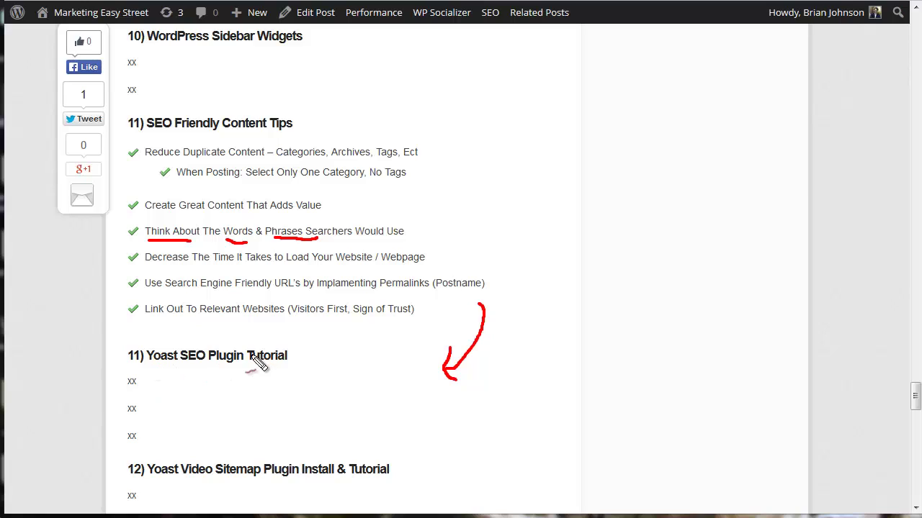
left_click_drag(162, 368, 215, 368)
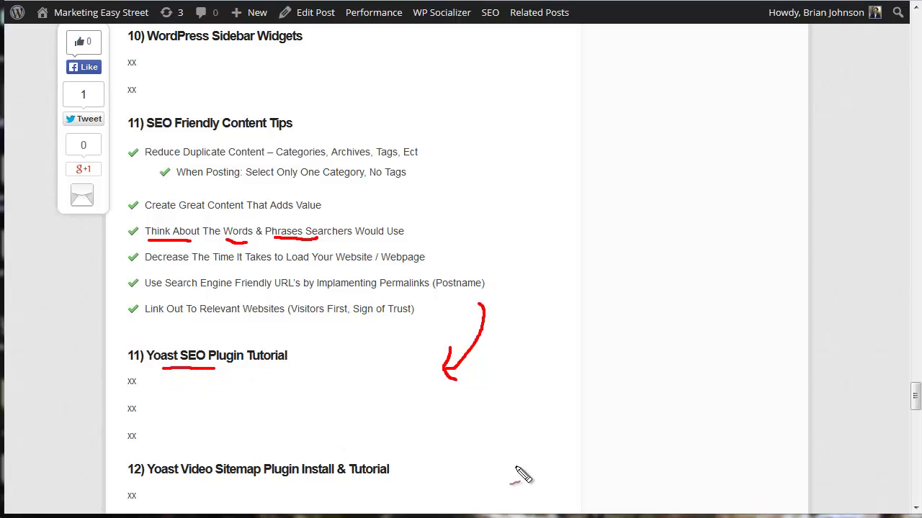
mouse_move(497, 405)
left_mouse_down()
mouse_move(508, 450)
mouse_move(455, 484)
left_mouse_up()
mouse_move(461, 463)
left_mouse_down()
mouse_move(455, 487)
mouse_move(483, 488)
left_mouse_up()
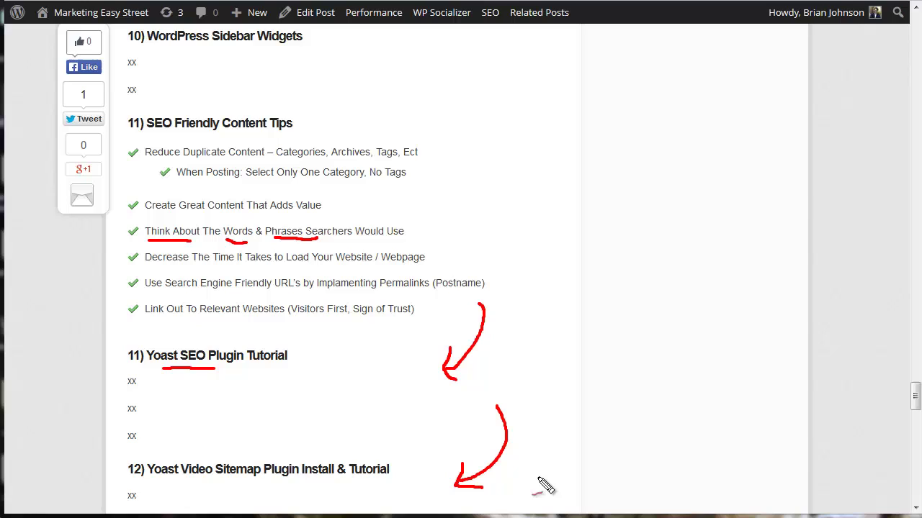
Step: Annotate the Decrease The Time tip with arrows, a '5', '50%' and a check mark
key("Escape")
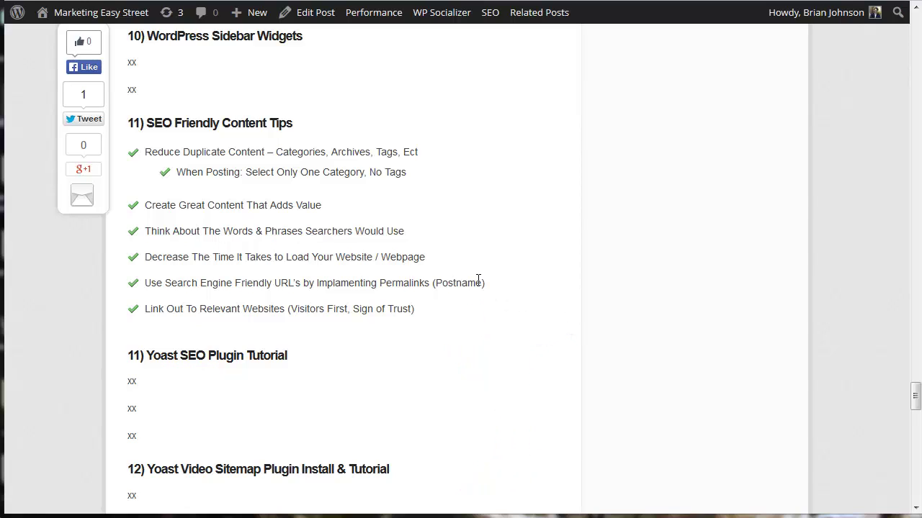
left_click_drag(435, 257, 228, 280)
left_click(443, 300)
mouse_move(555, 245)
left_mouse_down()
mouse_move(551, 348)
mouse_move(577, 365)
left_mouse_up()
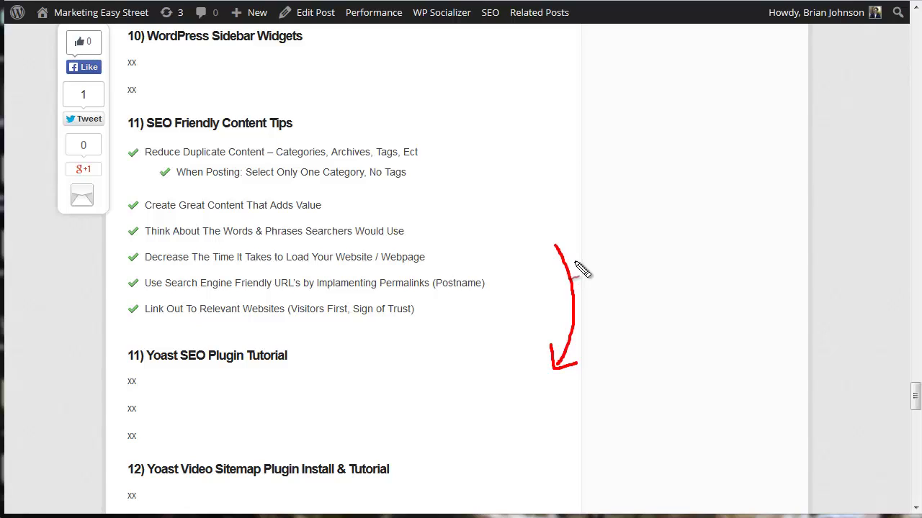
mouse_move(661, 267)
left_mouse_down()
mouse_move(635, 282)
mouse_move(669, 290)
mouse_move(633, 303)
left_mouse_up()
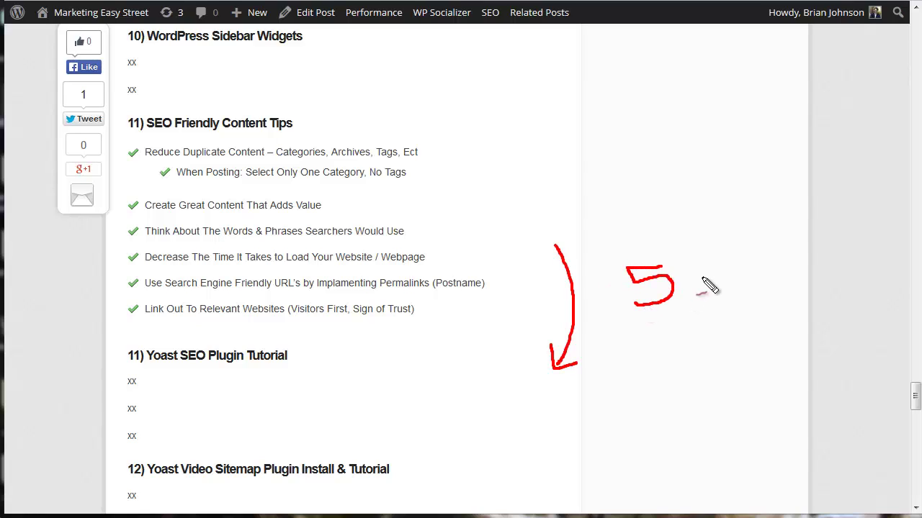
mouse_move(704, 272)
left_mouse_down()
mouse_move(725, 261)
mouse_move(737, 270)
left_mouse_up()
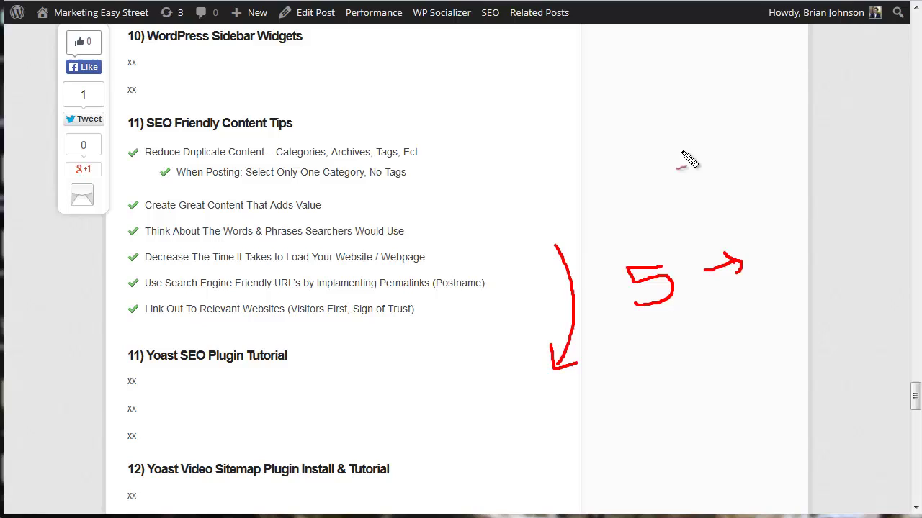
mouse_move(714, 101)
left_mouse_down()
mouse_move(689, 122)
mouse_move(720, 130)
mouse_move(684, 144)
mouse_move(744, 131)
mouse_move(731, 92)
mouse_move(767, 78)
mouse_move(786, 117)
left_mouse_up()
mouse_move(637, 374)
left_mouse_down()
mouse_move(625, 468)
mouse_move(675, 451)
left_mouse_up()
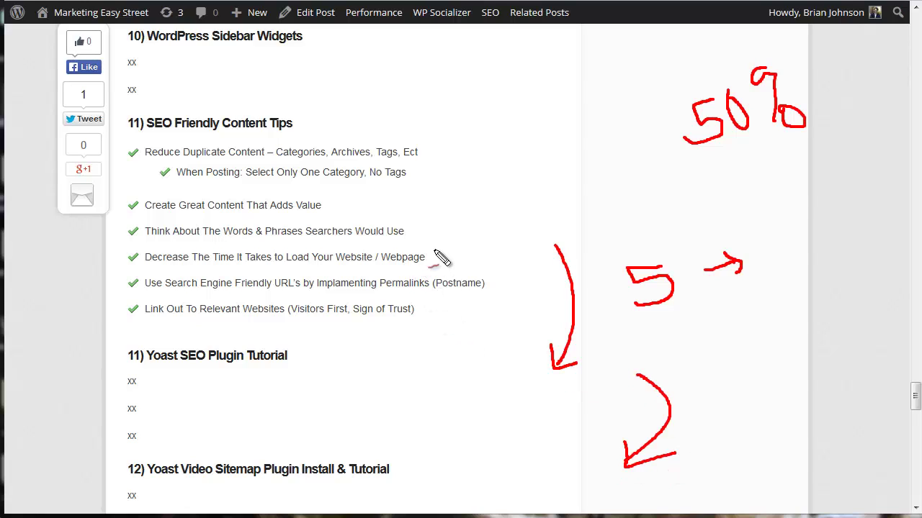
mouse_move(434, 255)
left_mouse_down()
mouse_move(439, 261)
mouse_move(460, 240)
left_mouse_up()
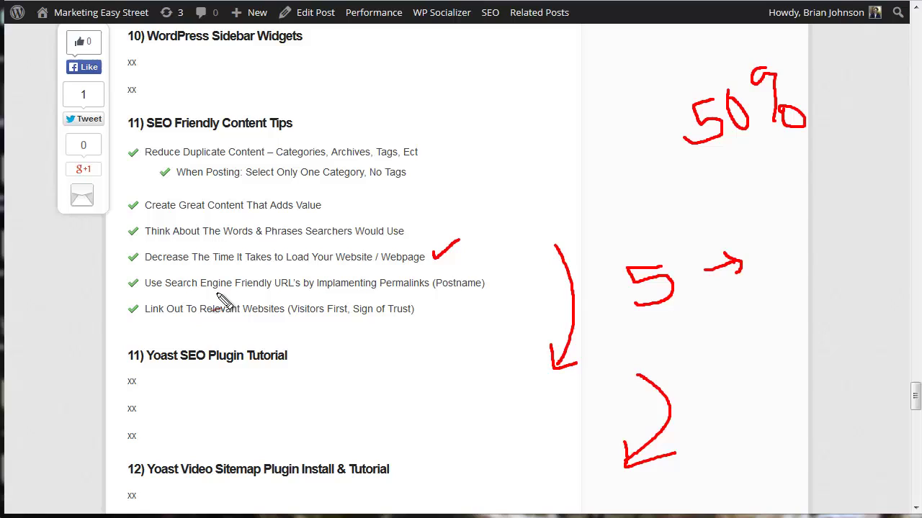
Step: Underline 'Engine Friendly URL' and 'Implamenting' in the permalinks tip, then clear all marks
mouse_move(216, 308)
left_mouse_down()
mouse_move(211, 292)
mouse_move(357, 288)
left_mouse_up()
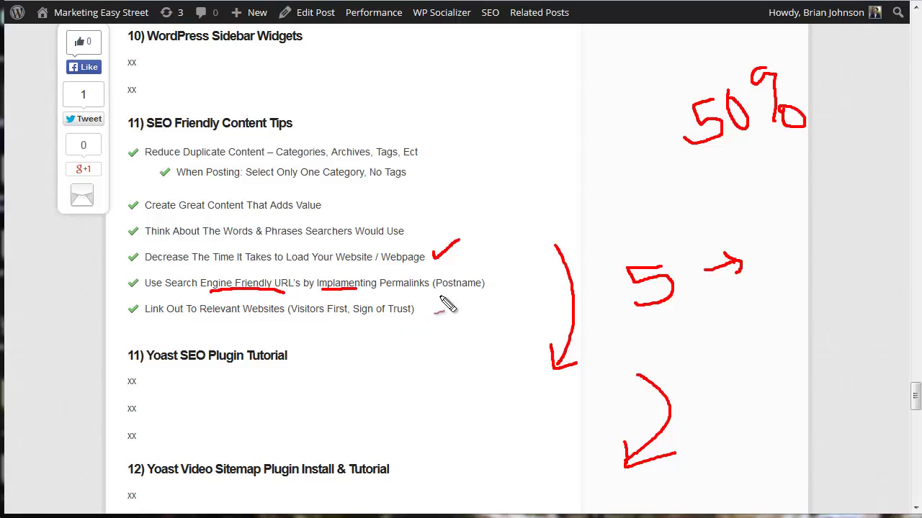
left_click_drag(437, 290, 481, 286)
key("Escape")
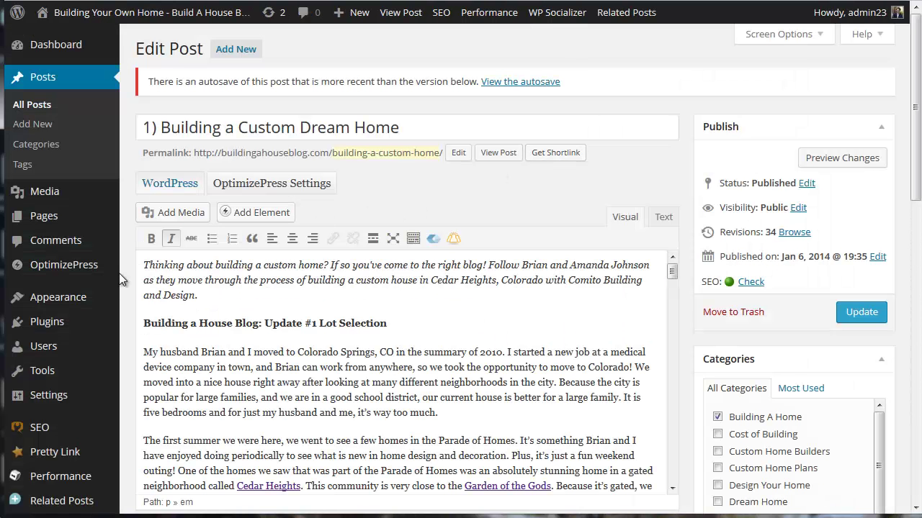
Step: Save the Permalinks settings with the Post name structure selected
mouse_move(70, 392)
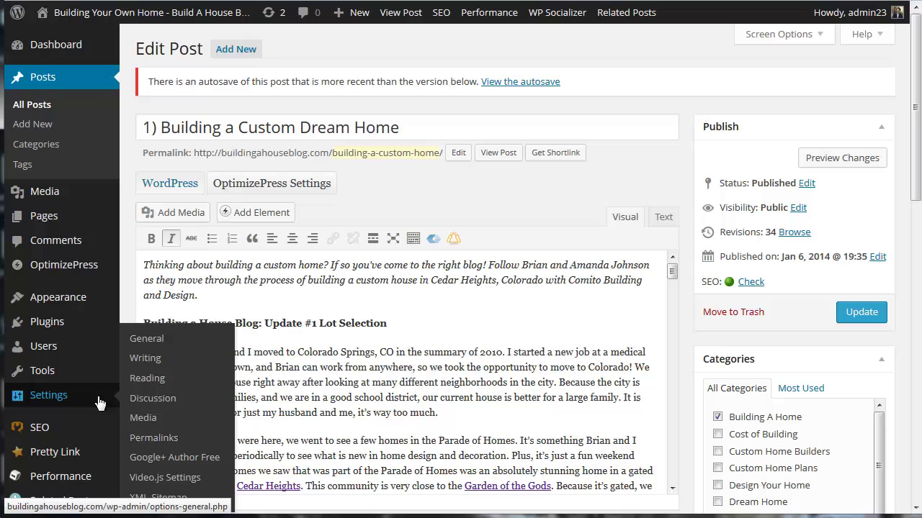
left_click(147, 441)
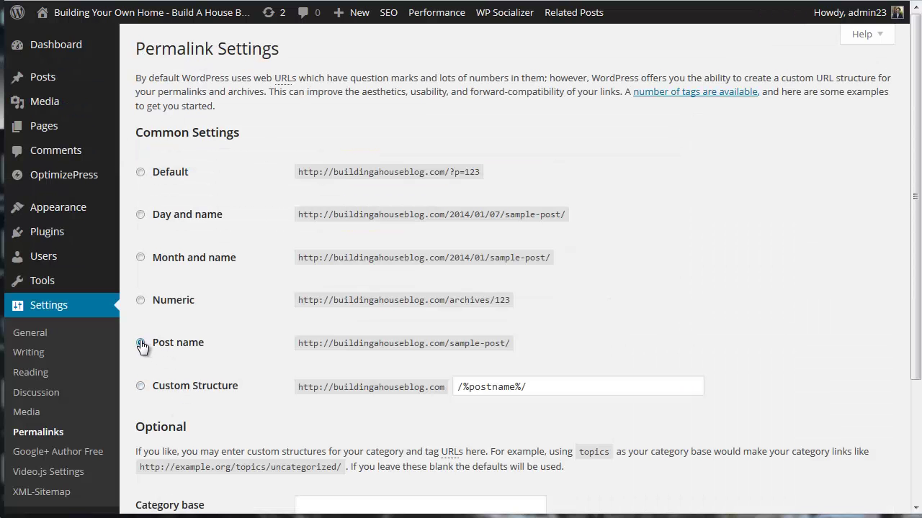
scroll(429, 307, "down", 3)
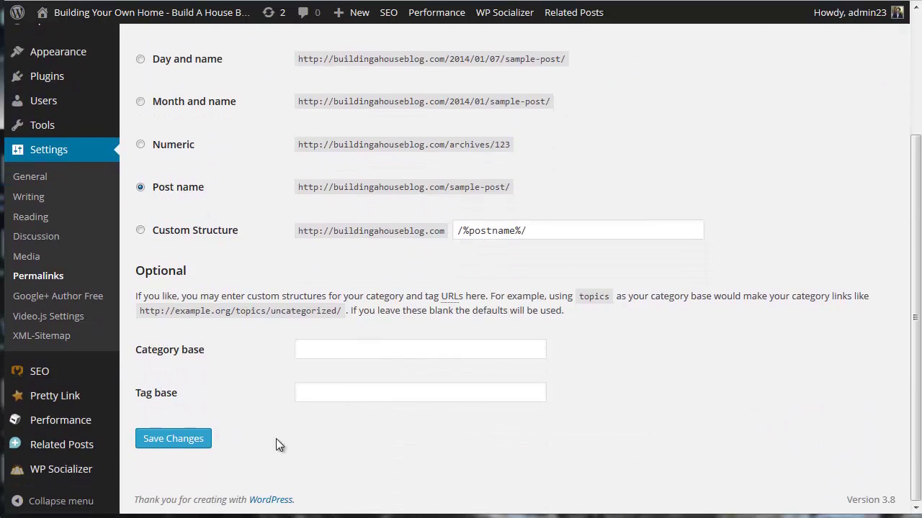
left_click(160, 440)
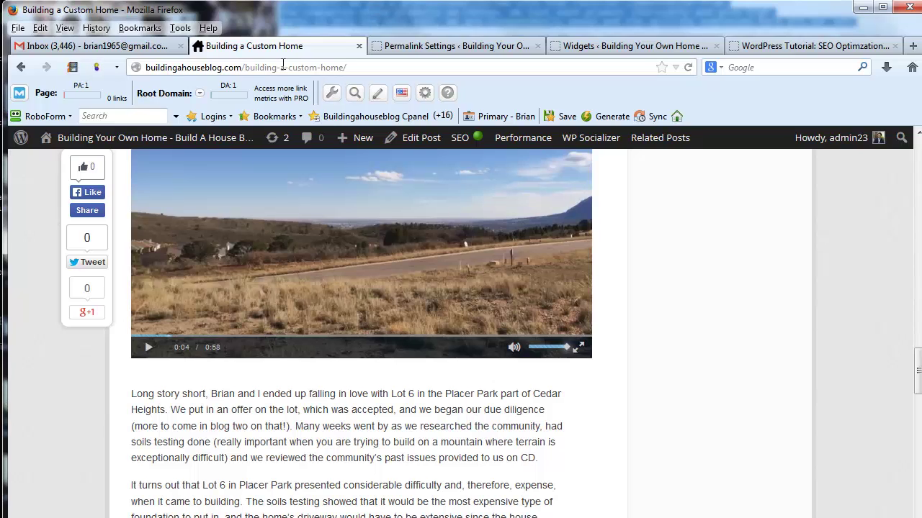
left_click(266, 64)
left_click_drag(244, 67, 344, 67)
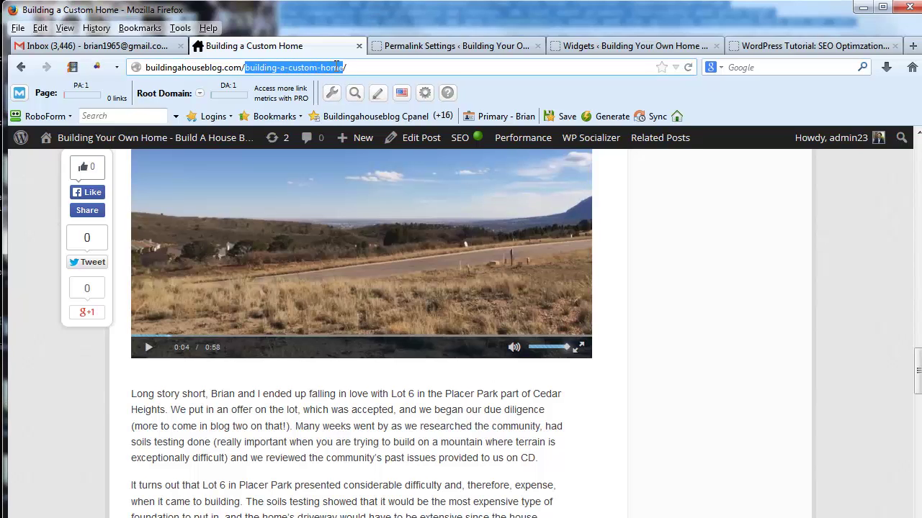
mouse_move(551, 206)
left_click(420, 67)
key("BackSpace")
key("BackSpace")
key("BackSpace")
key("BackSpace")
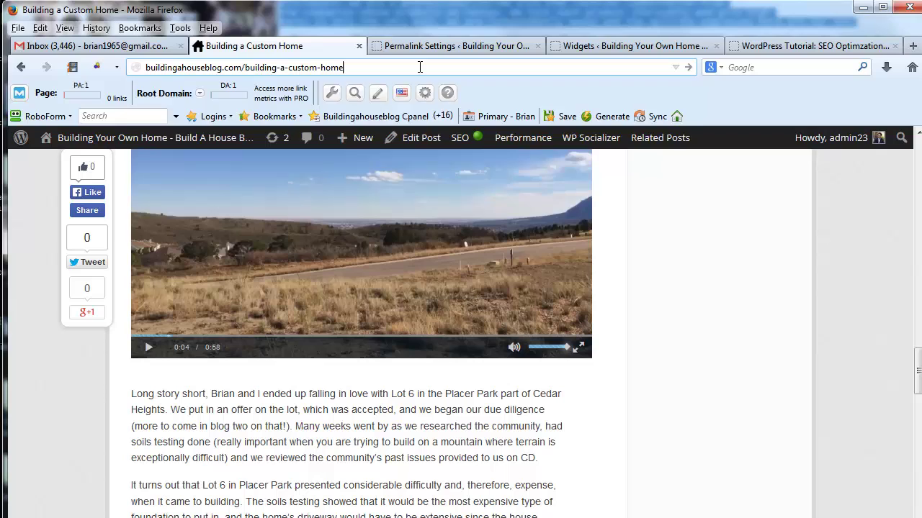
key("BackSpace")
key("BackSpace")
key("BackSpace")
key("BackSpace")
key("BackSpace")
key("BackSpace")
key("BackSpace")
key("BackSpace")
key("BackSpace")
key("BackSpace")
key("BackSpace")
key("BackSpace")
key("BackSpace")
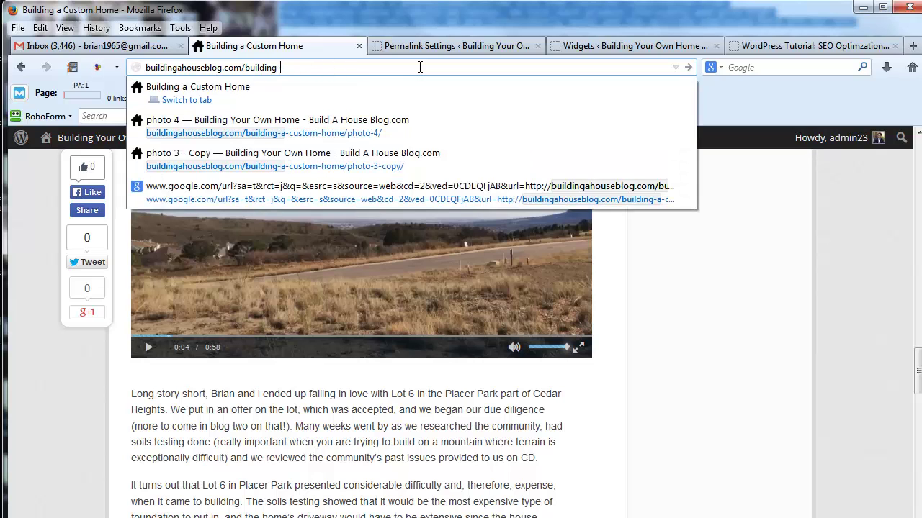
key("BackSpace")
key("BackSpace")
key("BackSpace")
key("BackSpace")
key("BackSpace")
key("BackSpace")
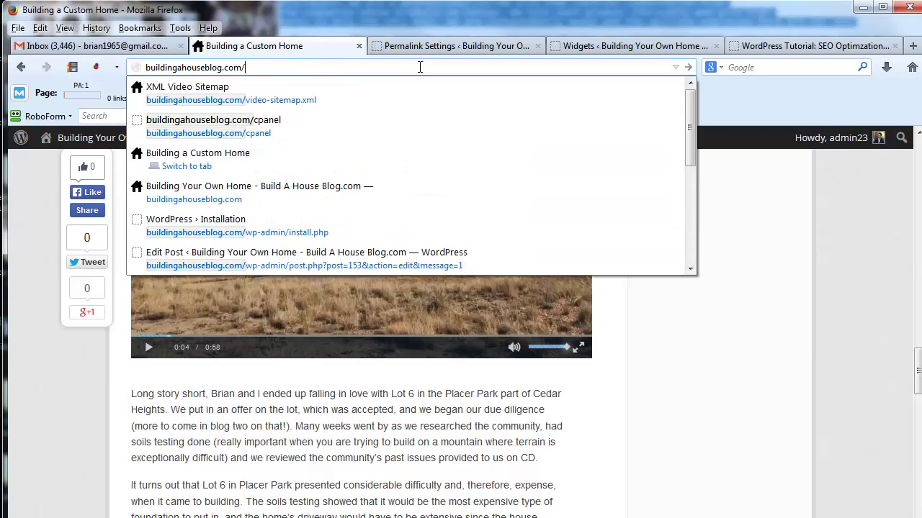
type("?")
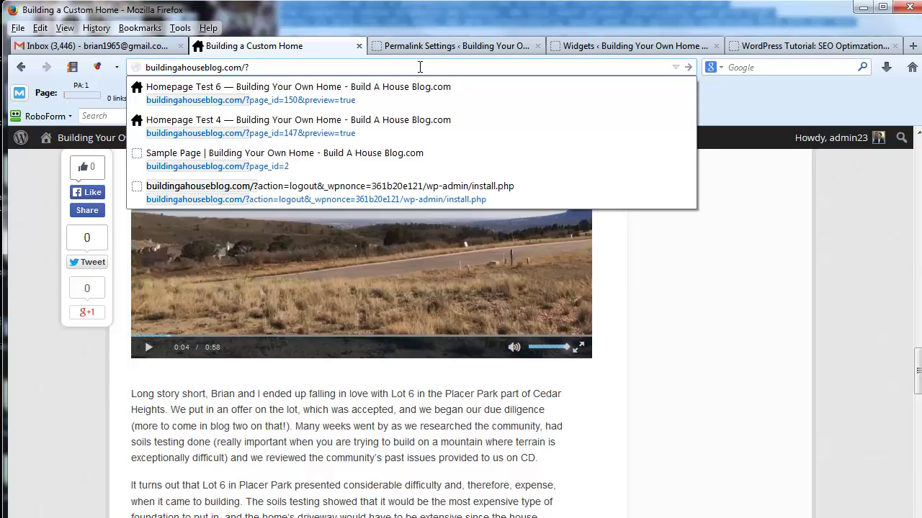
type("=p")
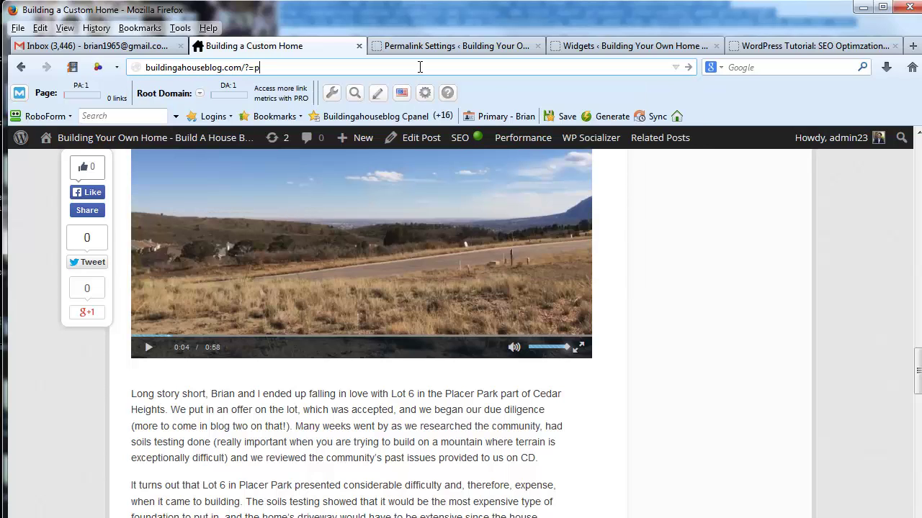
type("347")
left_click(248, 67)
mouse_move(494, 164)
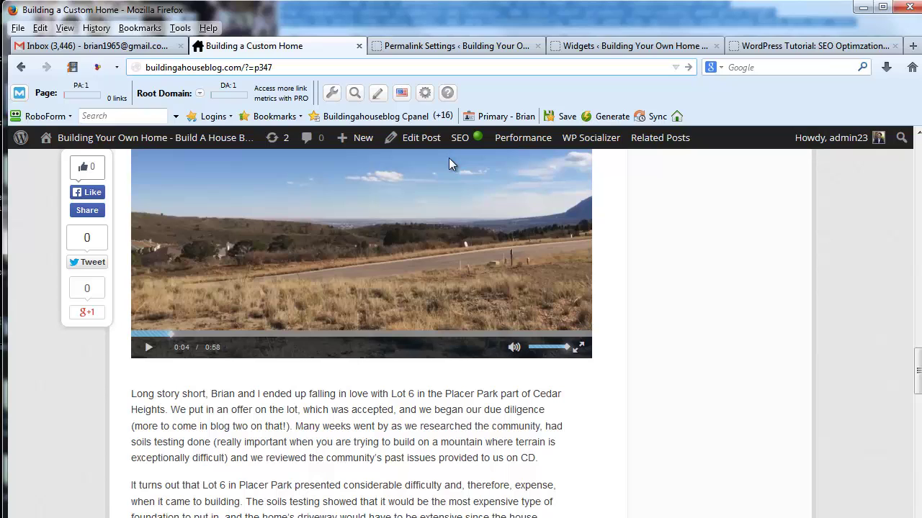
key("BackSpace")
key("BackSpace")
key("BackSpace")
key("BackSpace")
key("BackSpace")
key("BackSpace")
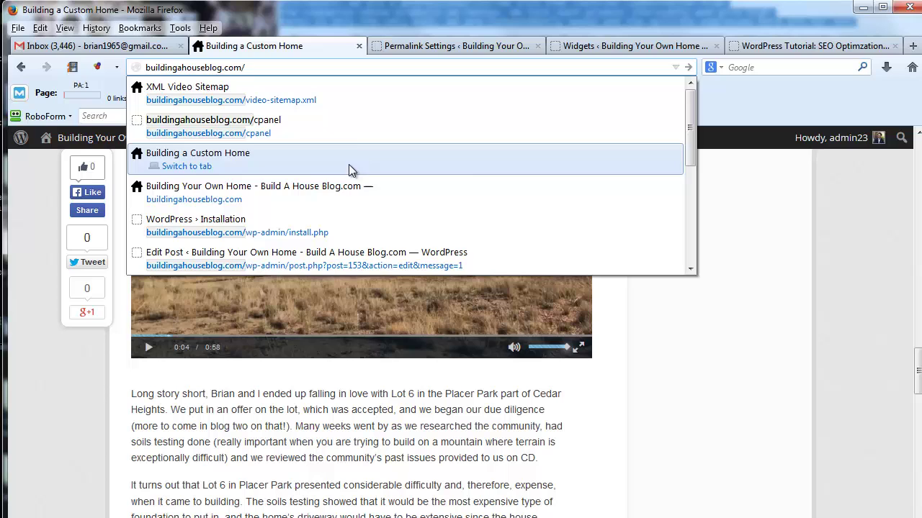
left_click(62, 349)
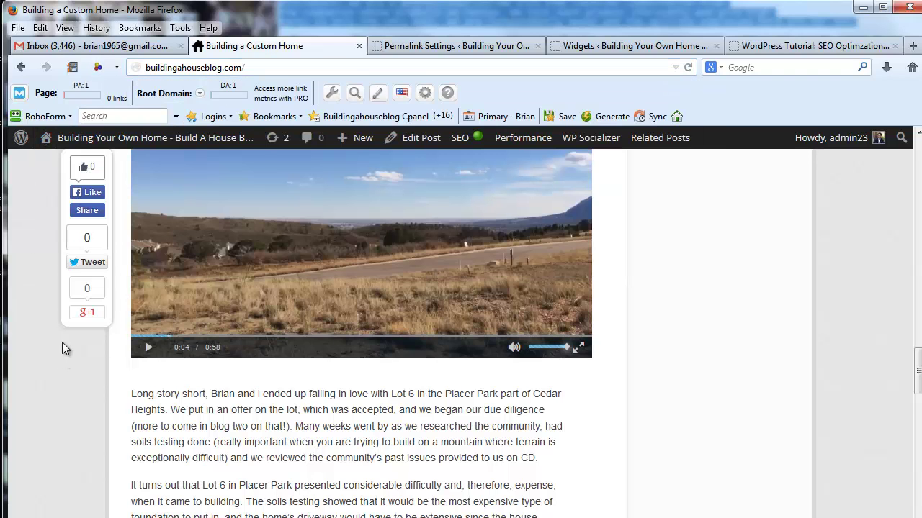
left_click(123, 139)
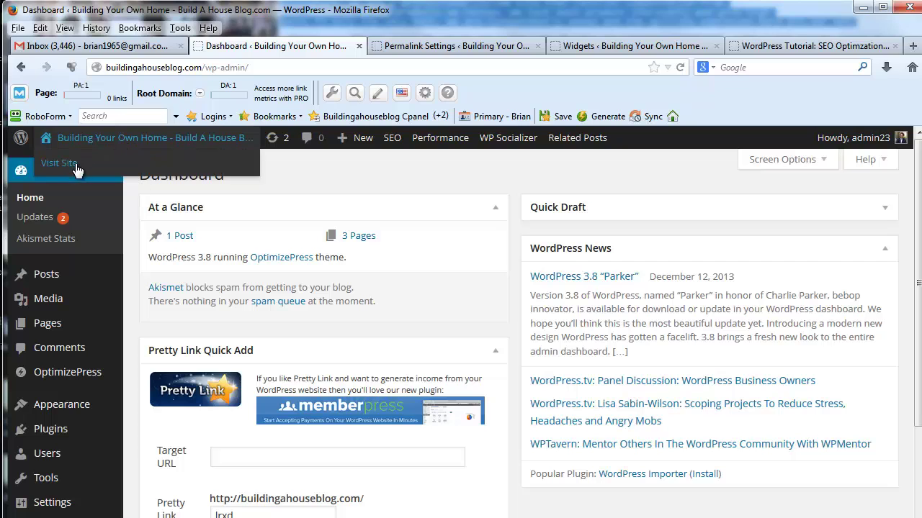
Step: Visit the public blog and open the Building a Custom Dream Home post
left_click(72, 165)
mouse_move(405, 119)
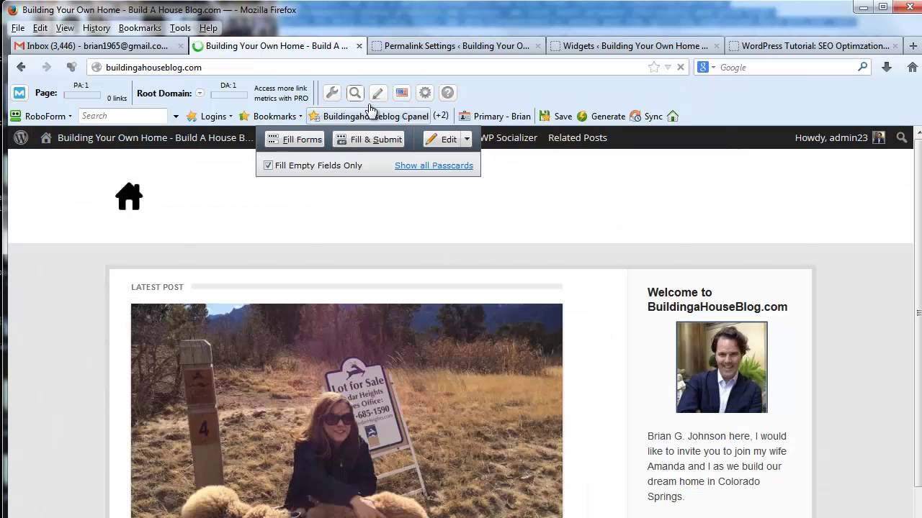
scroll(216, 375, "down", 4)
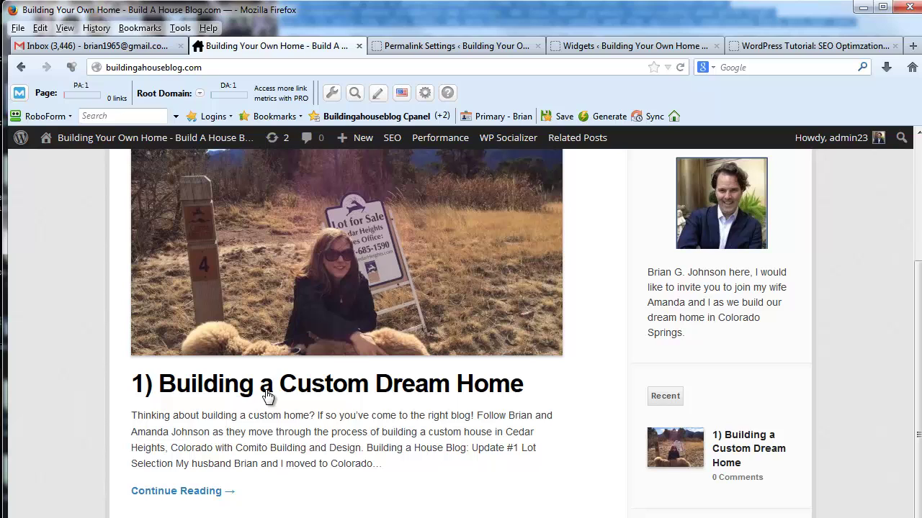
left_click(267, 396)
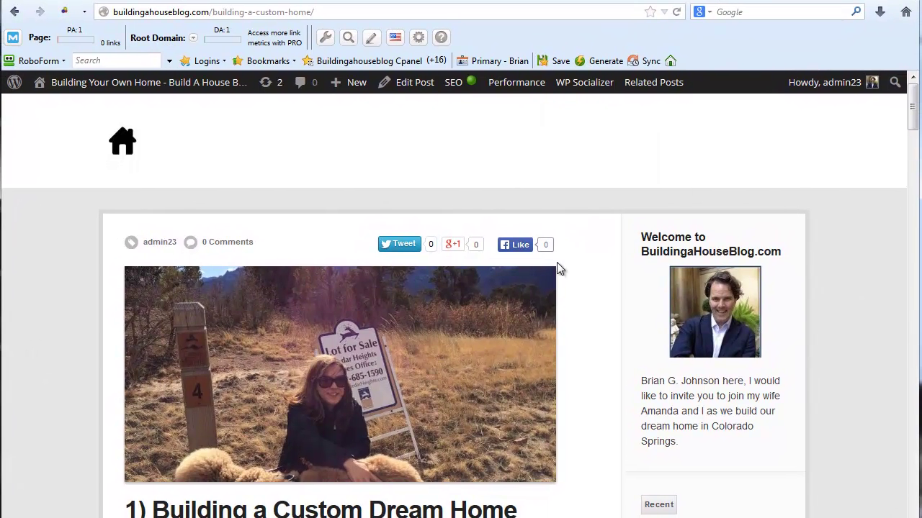
Step: Follow the outbound Cedar Heights link within the post
scroll(572, 353, "down", 5)
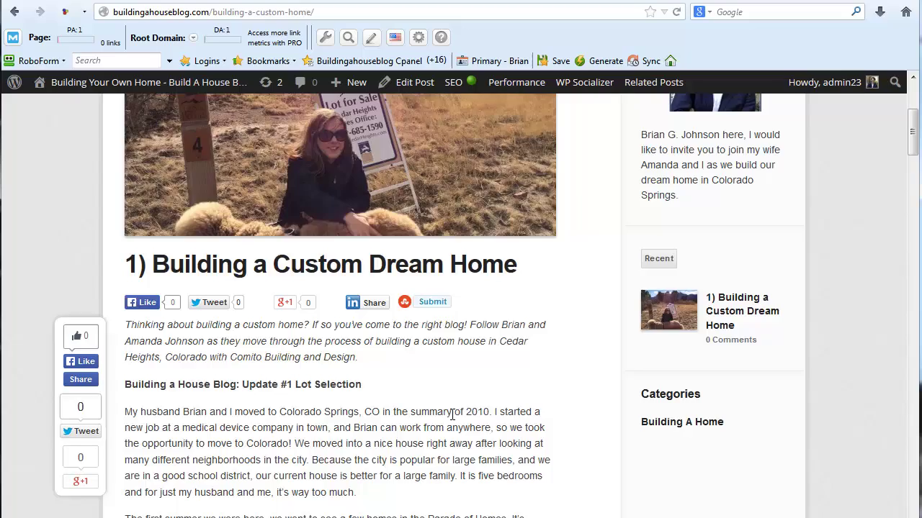
scroll(453, 415, "down", 6)
scroll(507, 384, "up", 8)
scroll(507, 388, "down", 7)
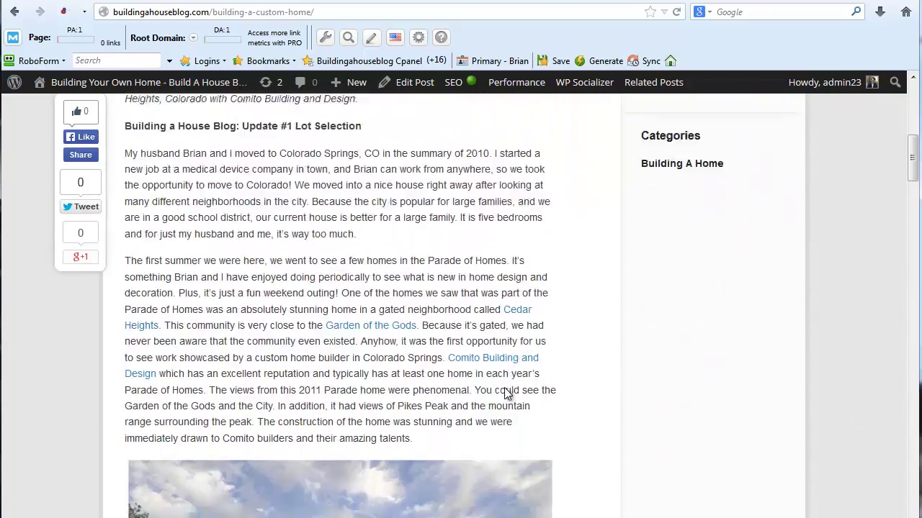
scroll(506, 392, "down", 6)
scroll(502, 375, "up", 5)
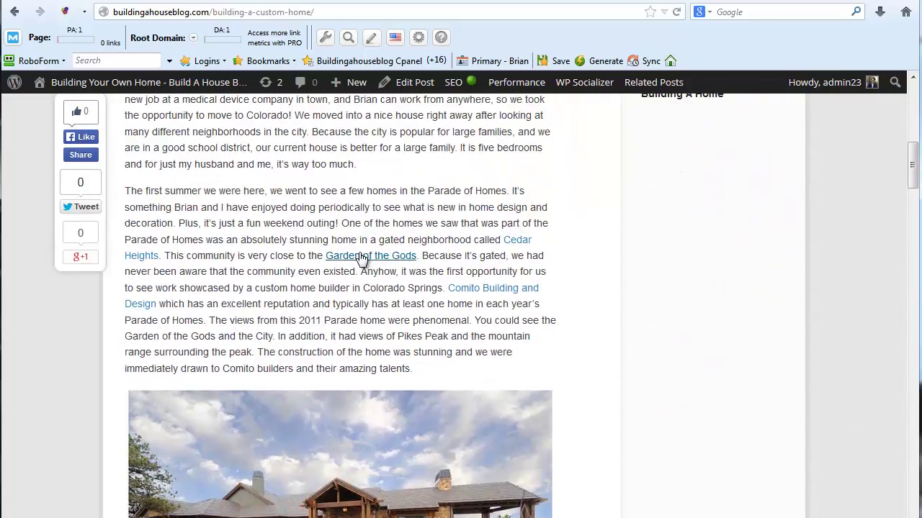
left_click(515, 246)
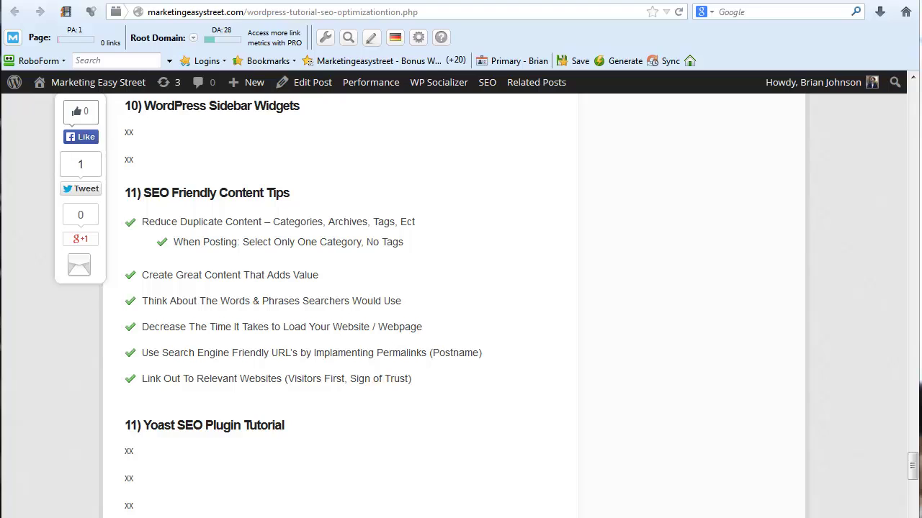
Step: Tick and underline the Permalinks (Postname) tip, underline Link Out To Relevant Websites, and arrow the 11) Yoast heading
left_click_drag(338, 283, 328, 285)
mouse_move(482, 343)
left_mouse_down()
mouse_move(492, 350)
mouse_move(507, 336)
left_mouse_up()
left_click_drag(357, 367, 473, 365)
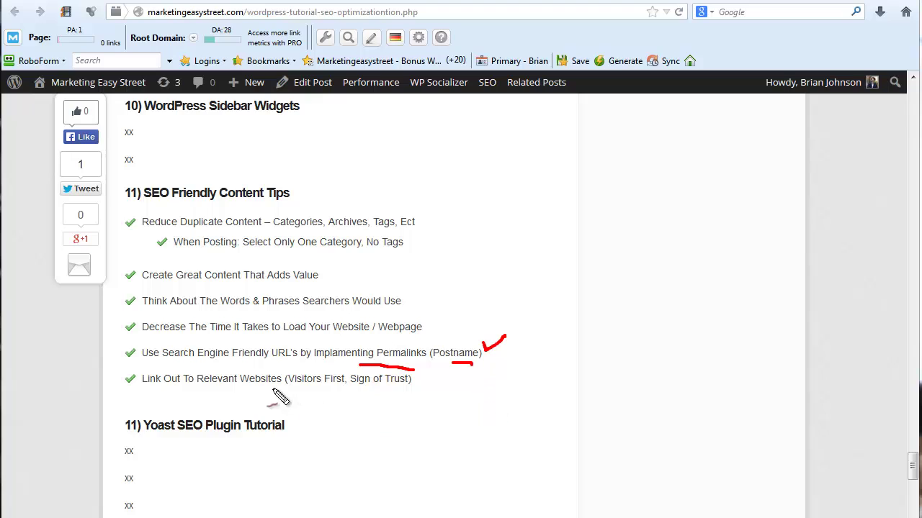
left_click_drag(160, 395, 307, 396)
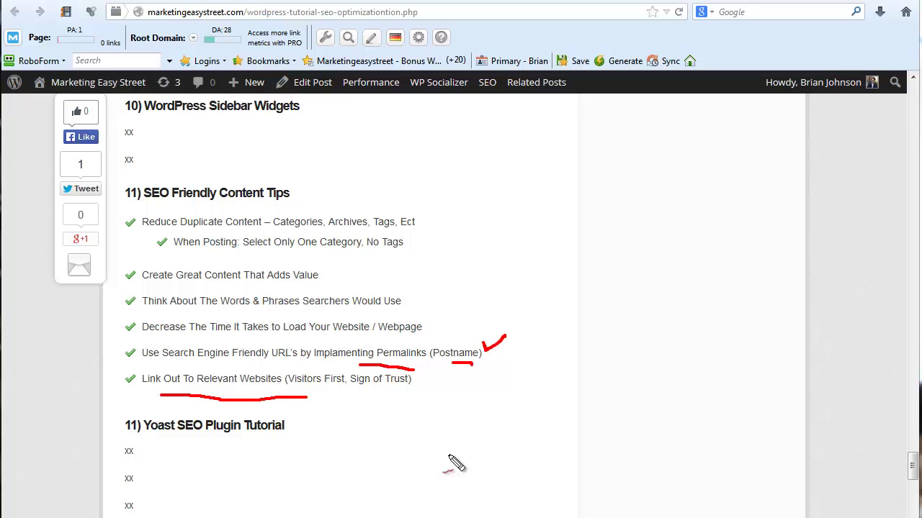
mouse_move(89, 395)
left_mouse_down()
mouse_move(75, 429)
mouse_move(117, 435)
mouse_move(111, 417)
mouse_move(110, 446)
left_mouse_up()
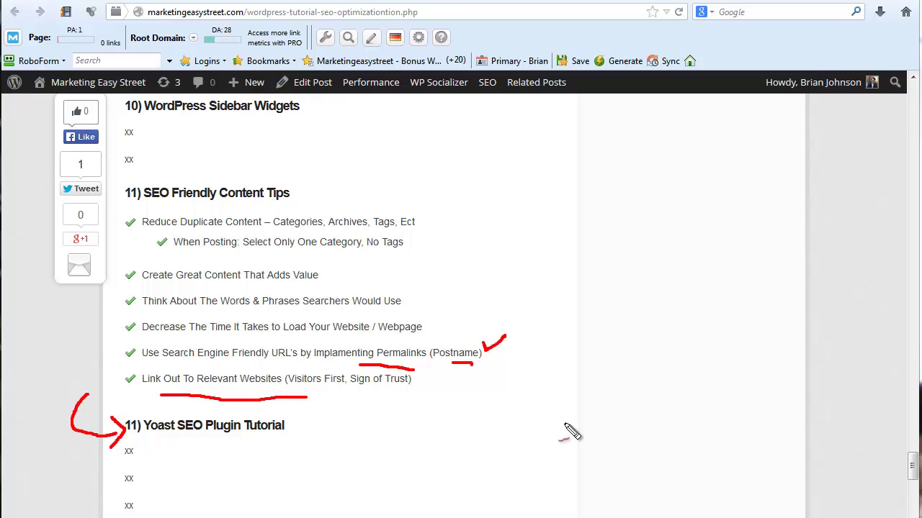